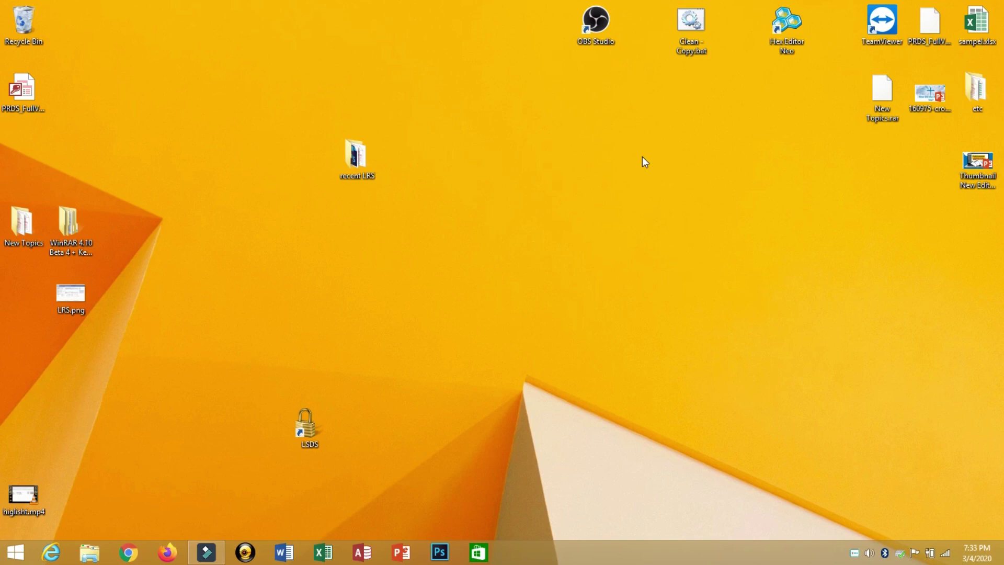
# Step: Move New Topics to the desktop middle, check its contents, and keep the WinRAR folder on the left
pyautogui.moveTo(75, 226); pyautogui.dragTo(133, 28)
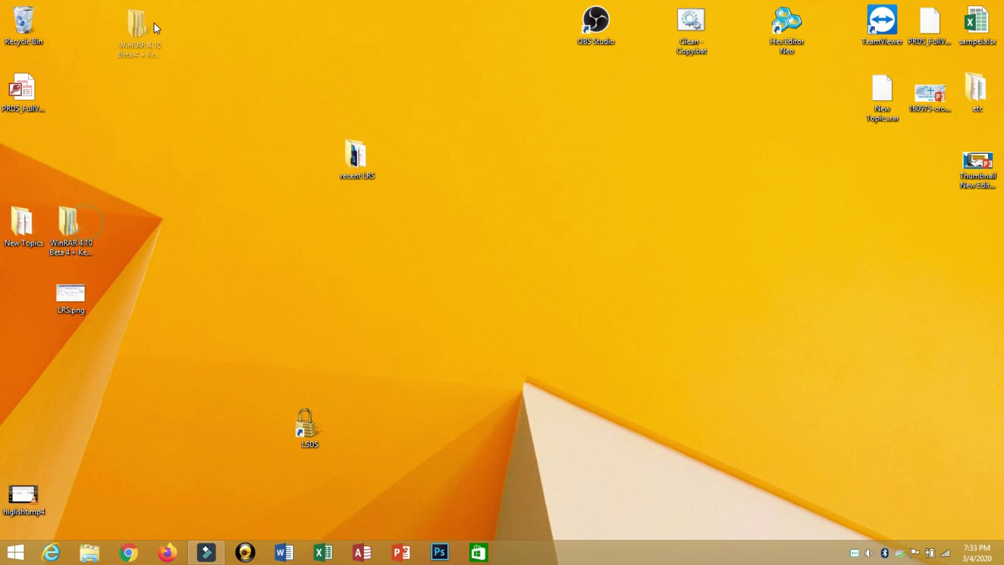
pyautogui.moveTo(31, 243); pyautogui.dragTo(319, 246)
pyautogui.doubleClick(316, 244)
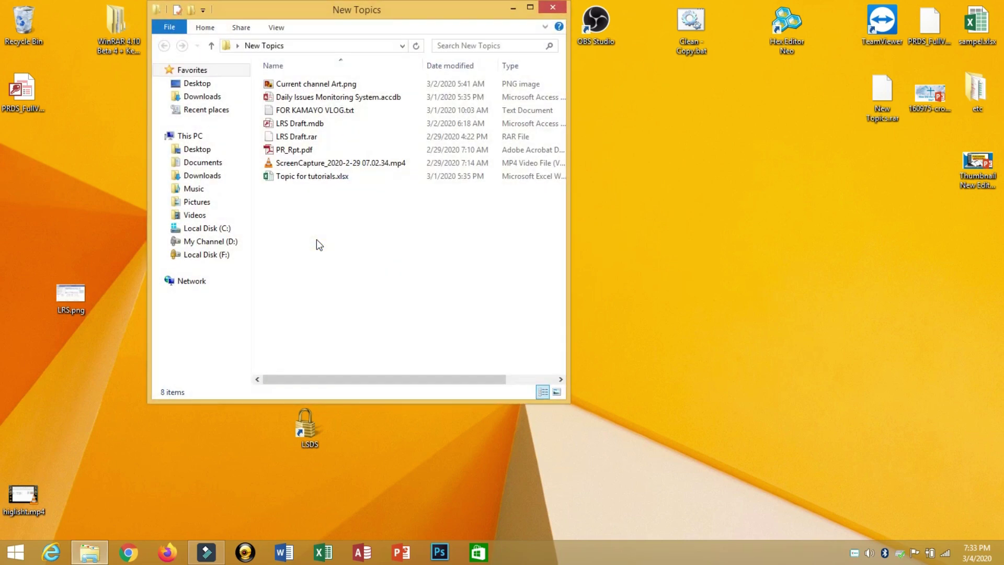
pyautogui.click(550, 8)
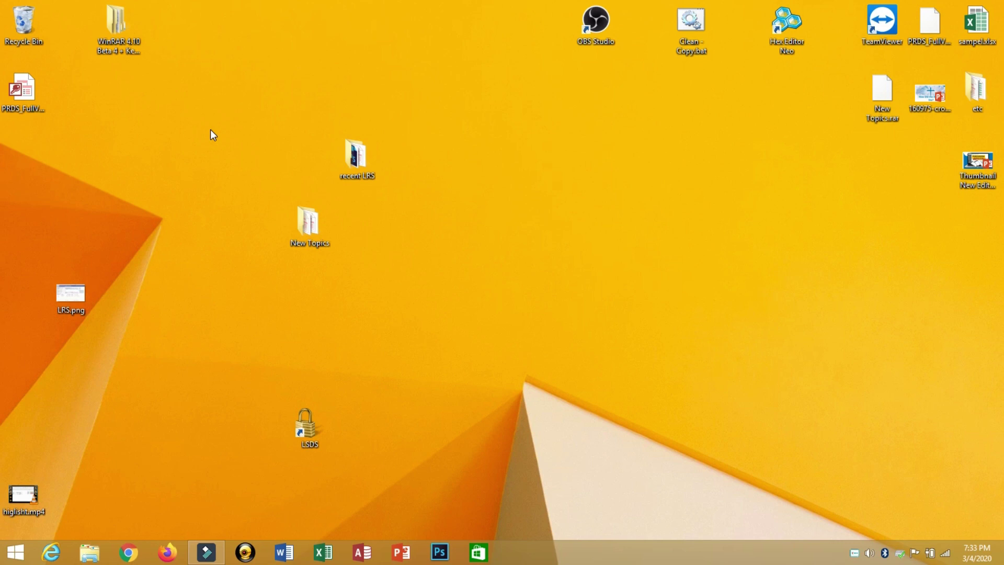
pyautogui.moveTo(125, 44)
pyautogui.mouseDown()
pyautogui.moveTo(198, 158)
pyautogui.moveTo(145, 146)
pyautogui.mouseUp()
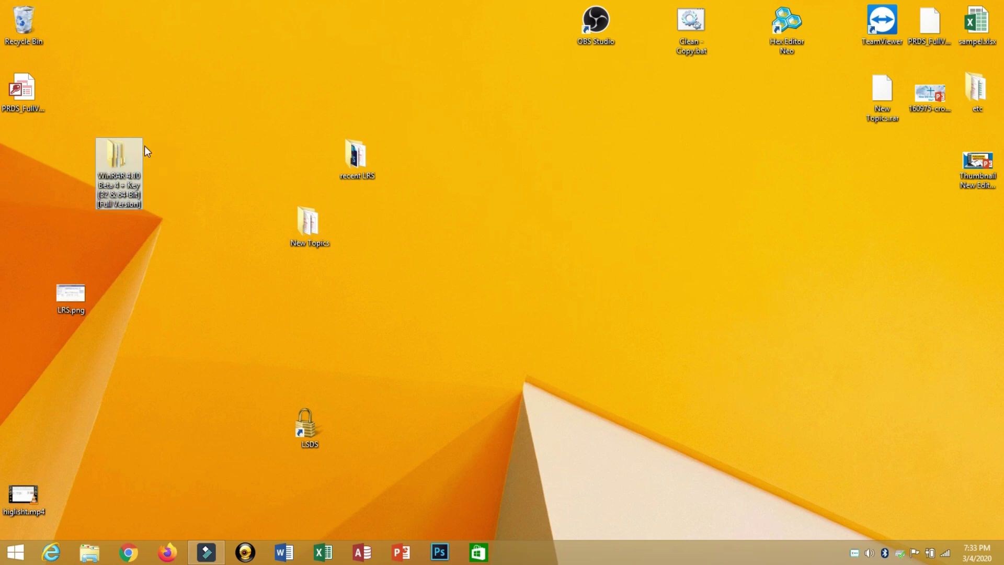
# Step: Open the WinRAR installer folder and confirm via This PC properties that Windows is 64-bit
pyautogui.doubleClick(110, 148)
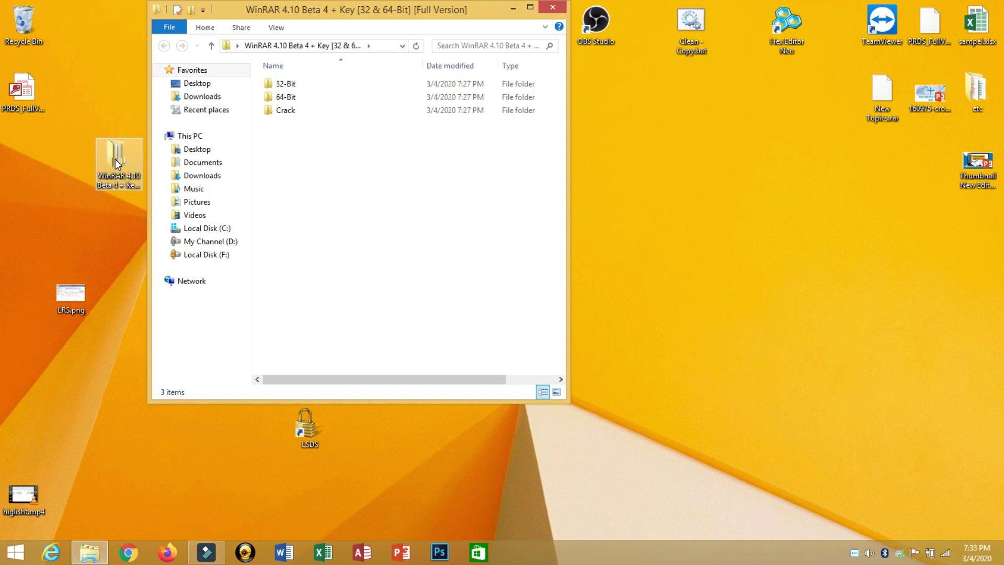
pyautogui.moveTo(190, 136)
pyautogui.rightClick(189, 142)
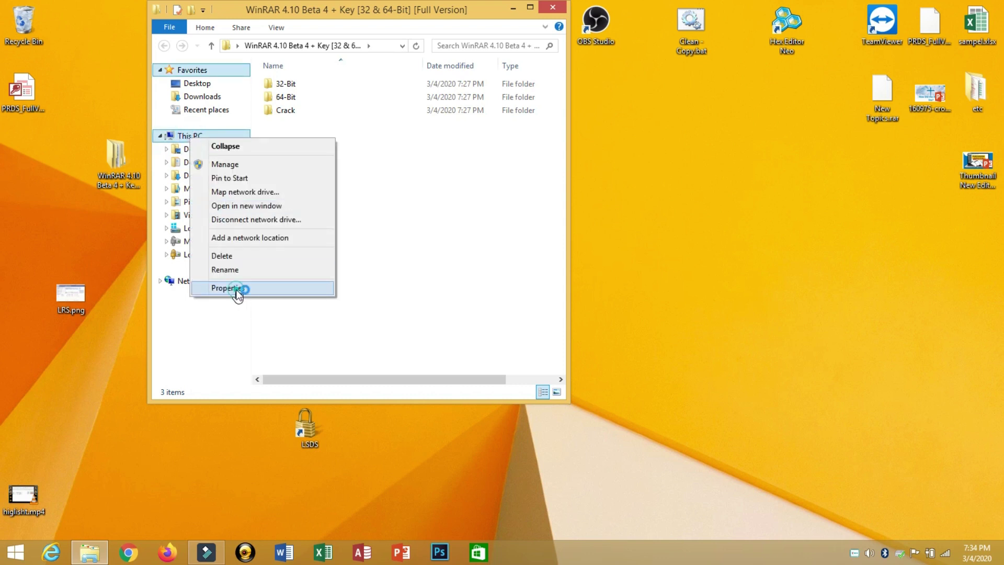
pyautogui.click(233, 288)
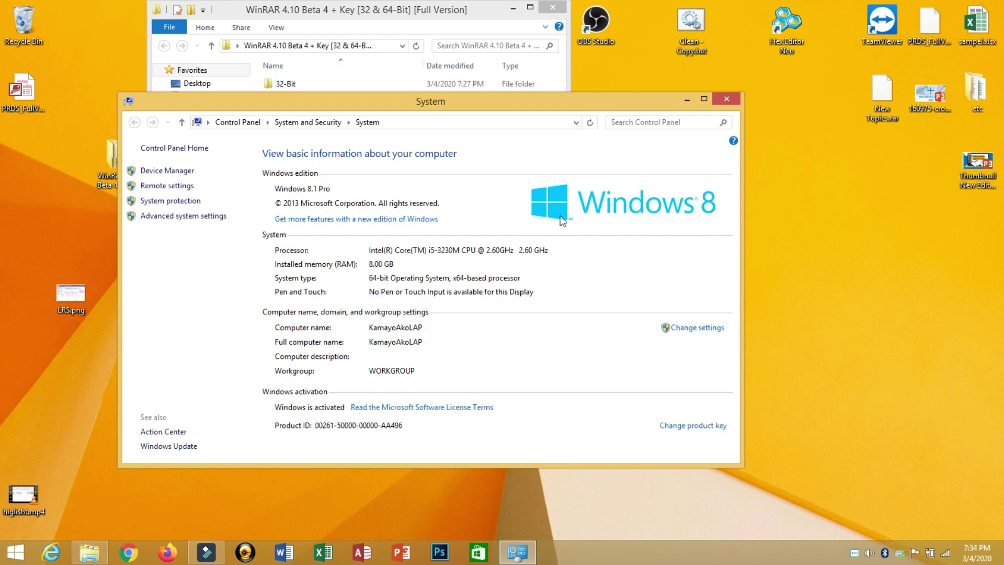
pyautogui.click(727, 99)
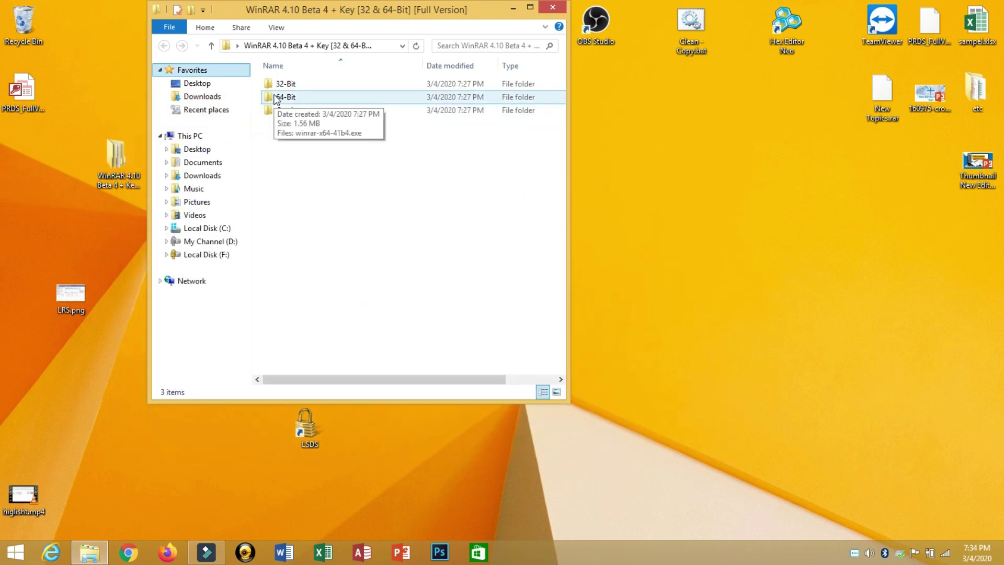
# Step: Run winrar-x64-41b4.exe from 64-Bit and install WinRAR with default folder and setup options
pyautogui.click(281, 104)
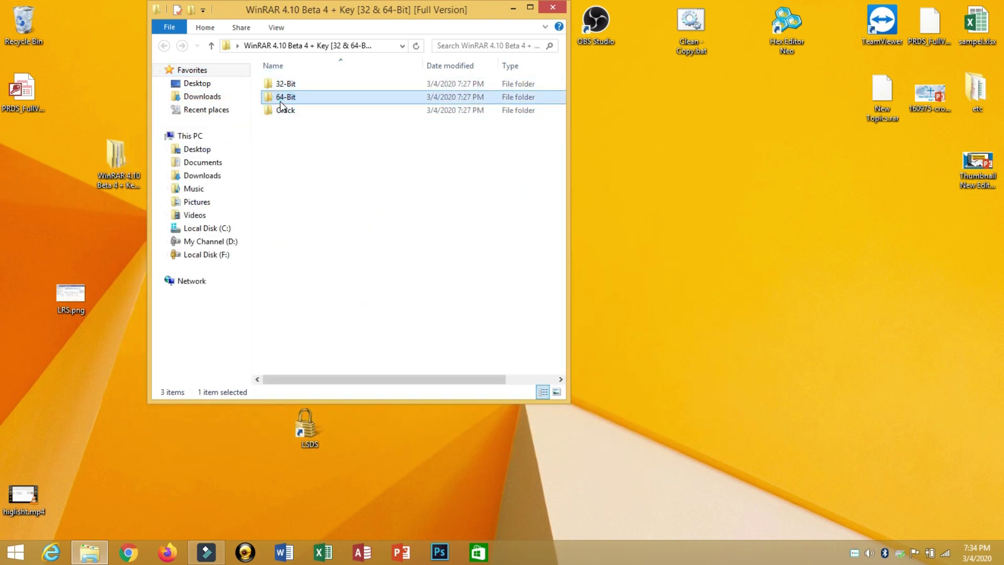
pyautogui.doubleClick(281, 102)
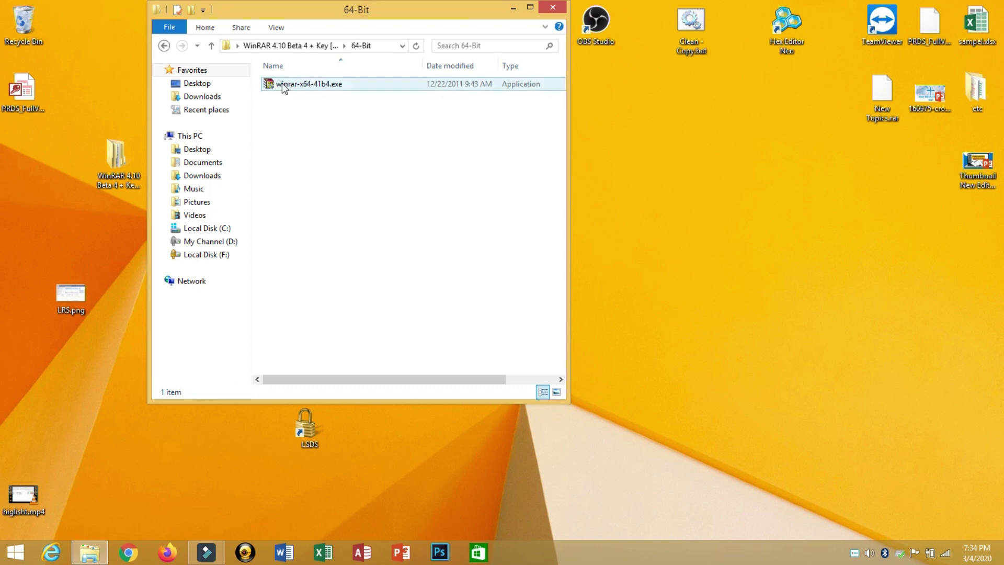
pyautogui.click(282, 87)
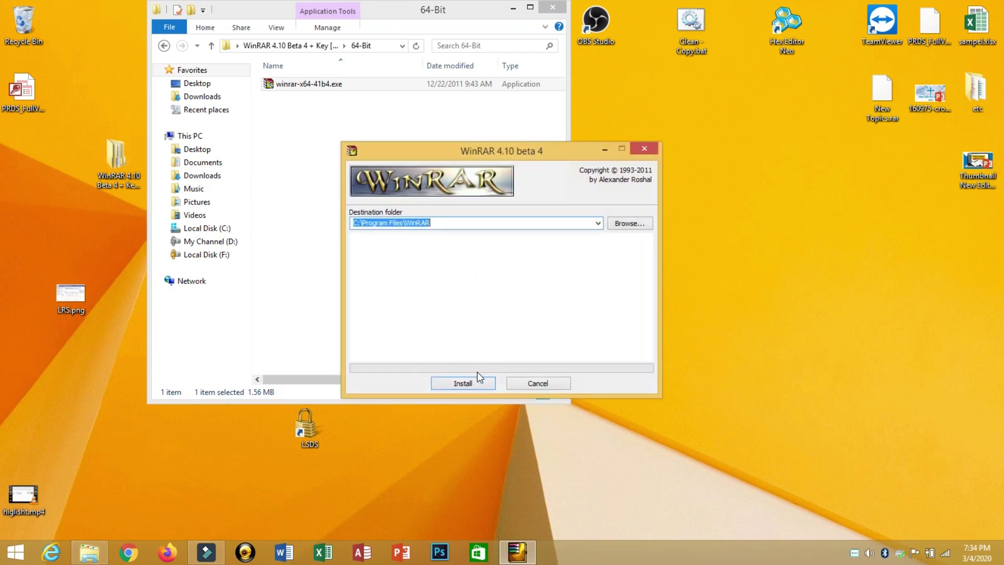
pyautogui.click(466, 385)
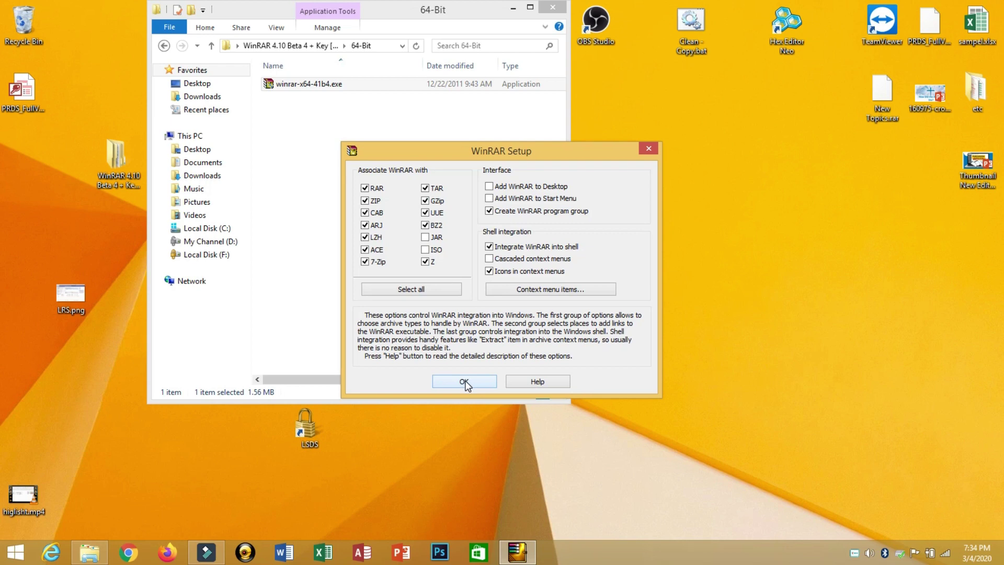
pyautogui.click(467, 381)
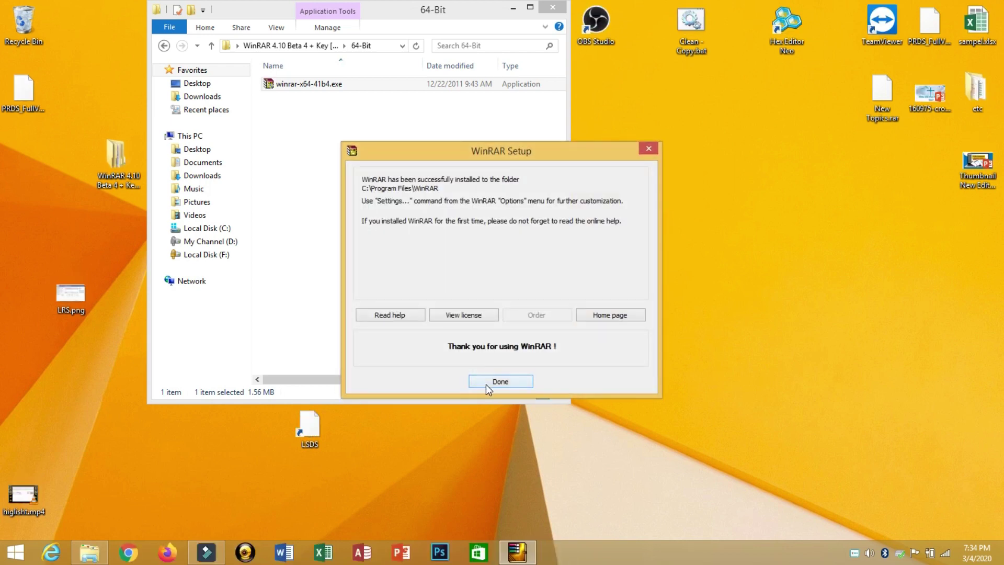
pyautogui.click(486, 385)
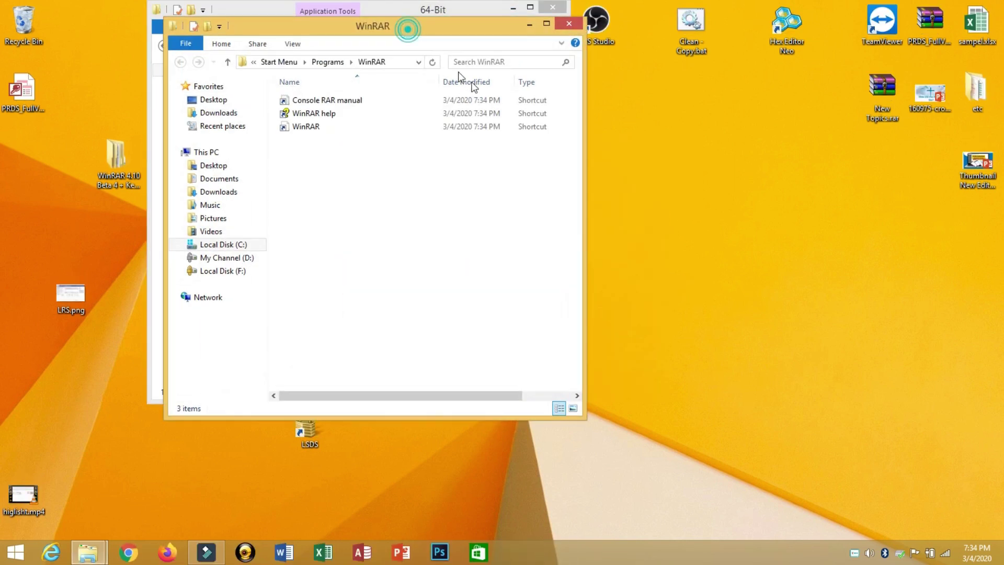
# Step: Launch WinRAR from its Start Menu shortcut and close the 64-Bit and Start Menu folder windows
pyautogui.moveTo(408, 29); pyautogui.dragTo(729, 138)
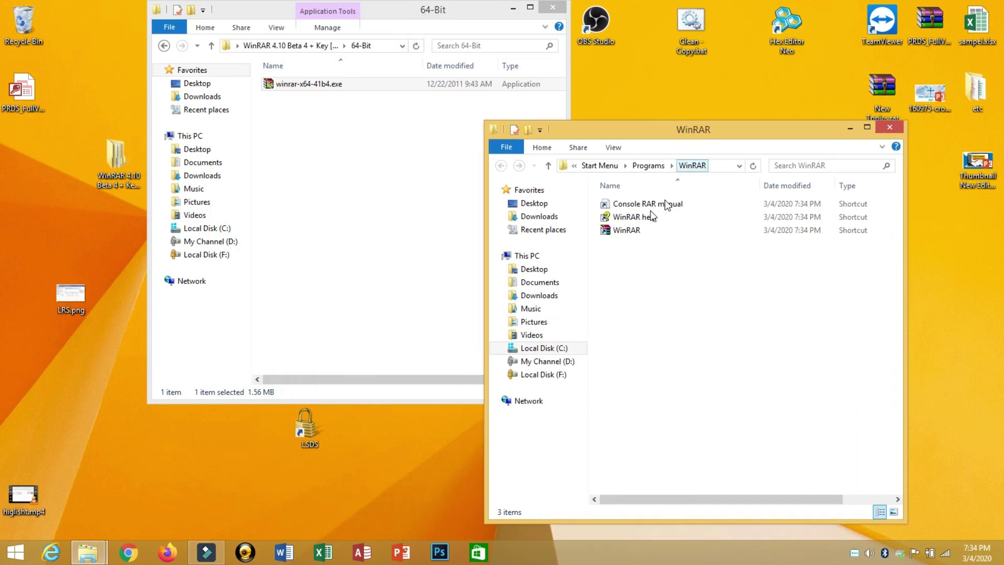
pyautogui.click(624, 232)
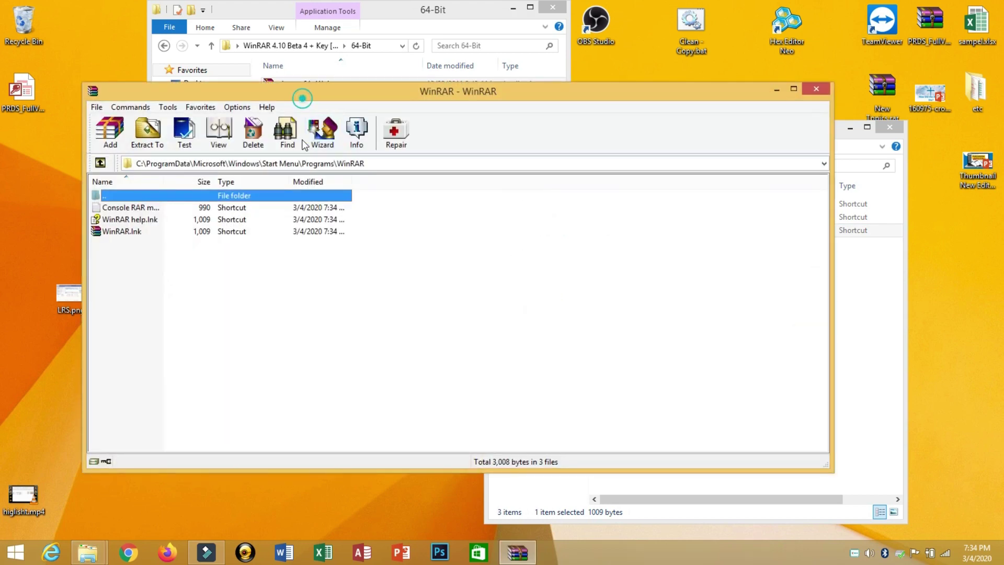
pyautogui.moveTo(305, 99); pyautogui.dragTo(295, 190)
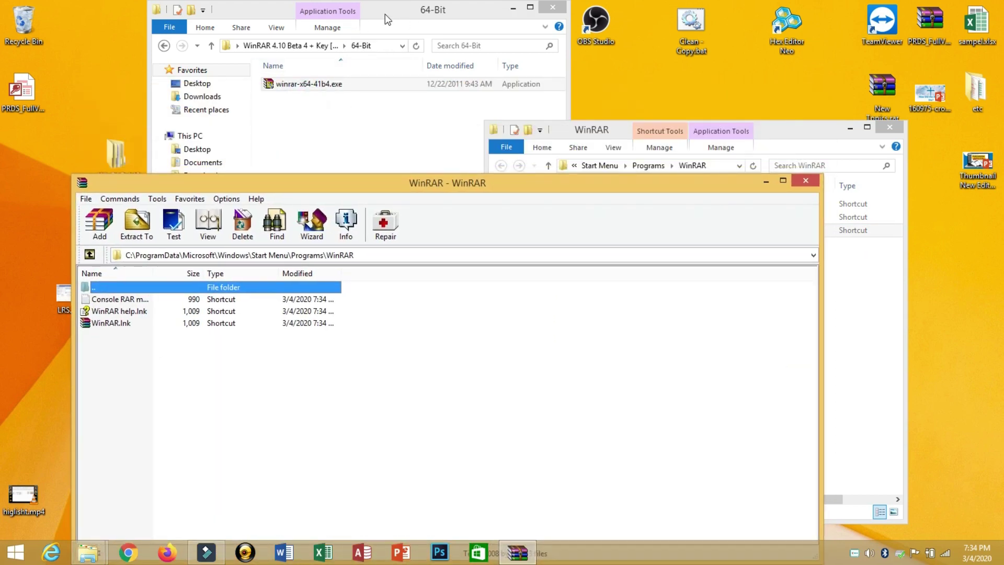
pyautogui.moveTo(384, 19); pyautogui.dragTo(806, 169)
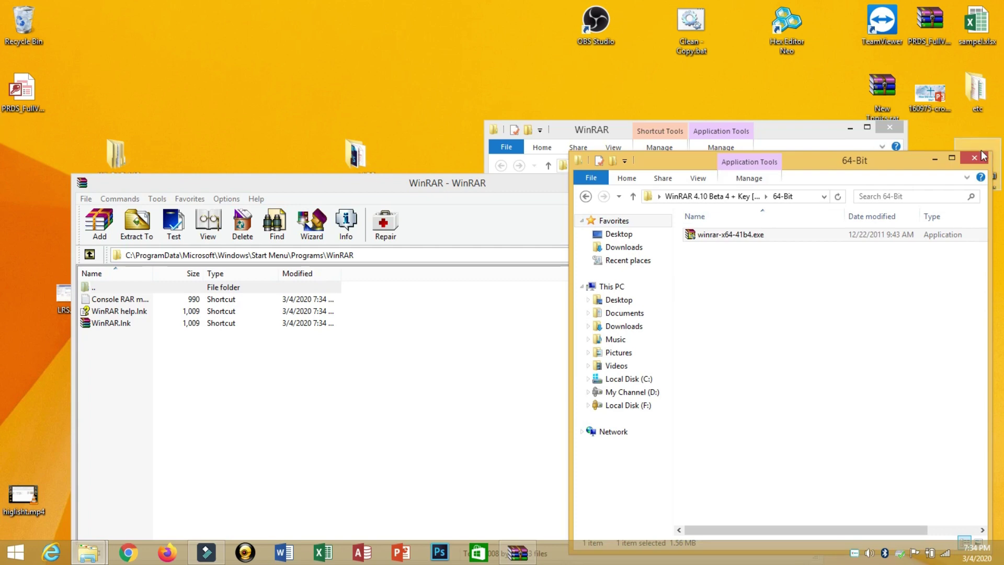
pyautogui.click(974, 158)
pyautogui.click(893, 127)
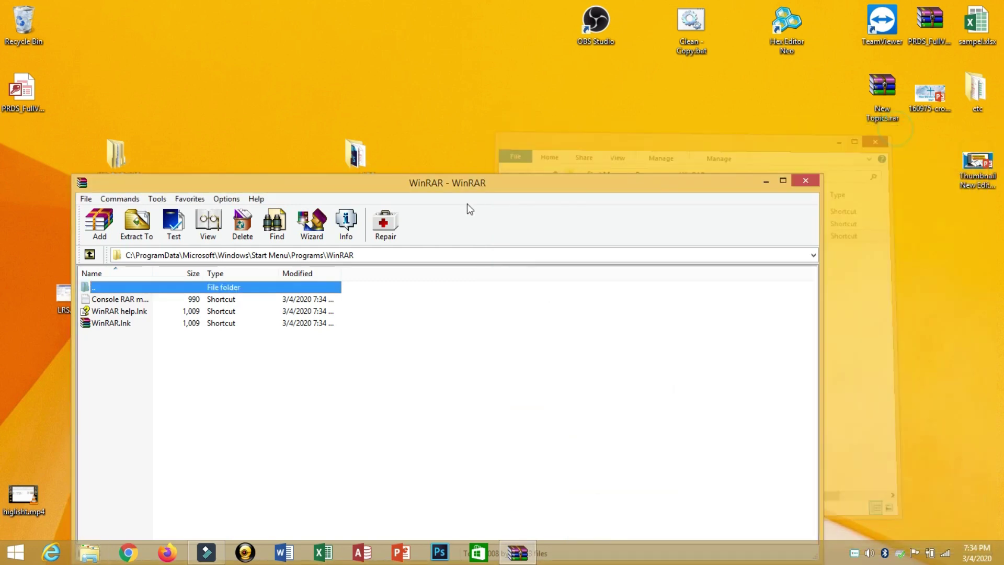
pyautogui.moveTo(448, 181); pyautogui.dragTo(612, 91)
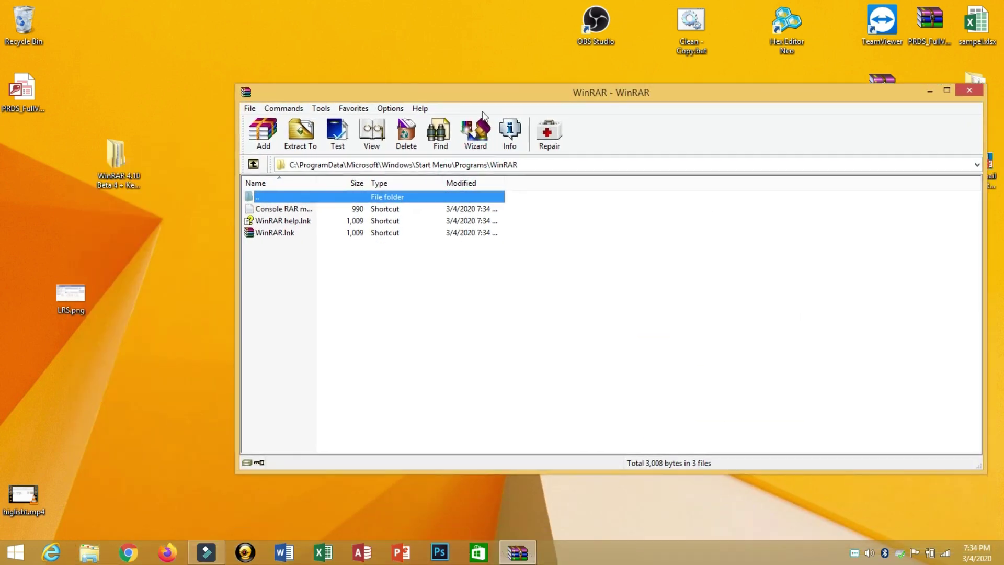
# Step: Drop rarreg.key from the Crack folder onto WinRAR and confirm correct registration
pyautogui.doubleClick(111, 153)
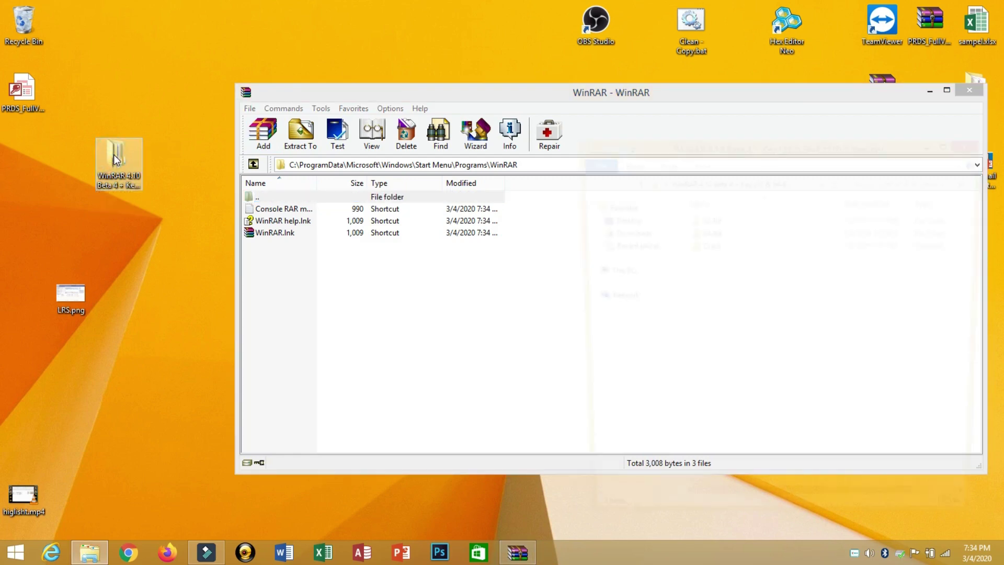
pyautogui.moveTo(771, 145); pyautogui.dragTo(818, 277)
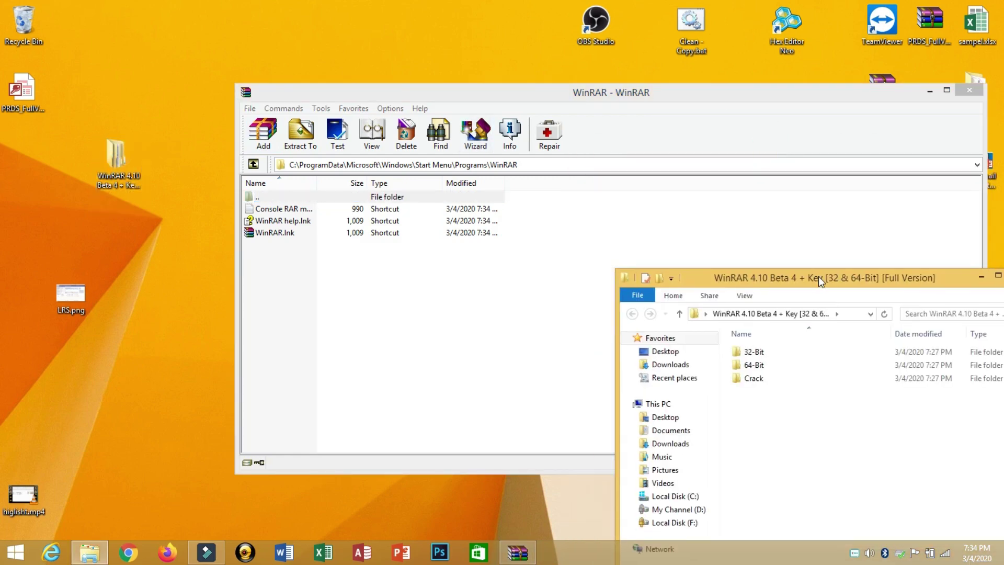
pyautogui.doubleClick(748, 378)
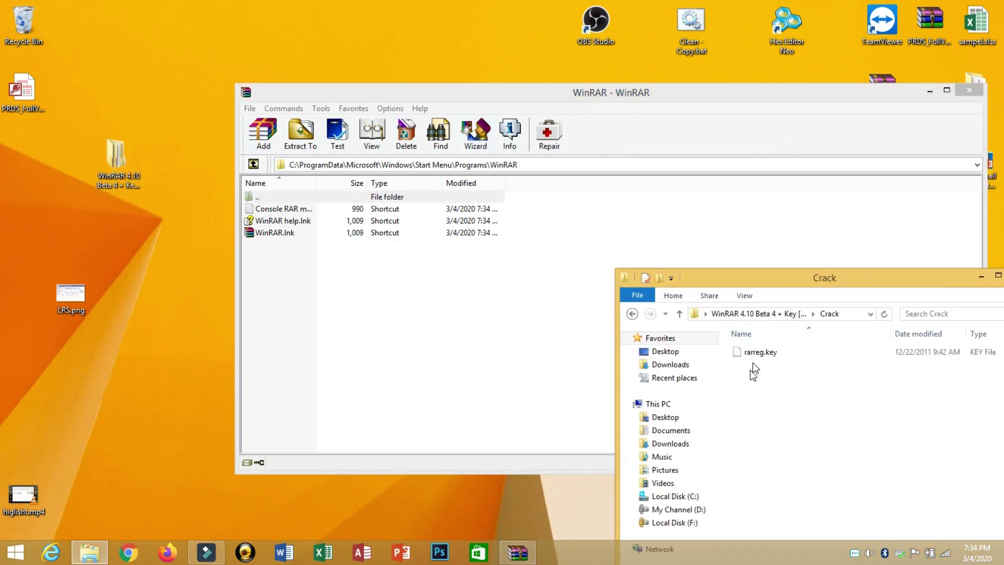
pyautogui.moveTo(755, 353); pyautogui.dragTo(322, 271)
pyautogui.click(482, 243)
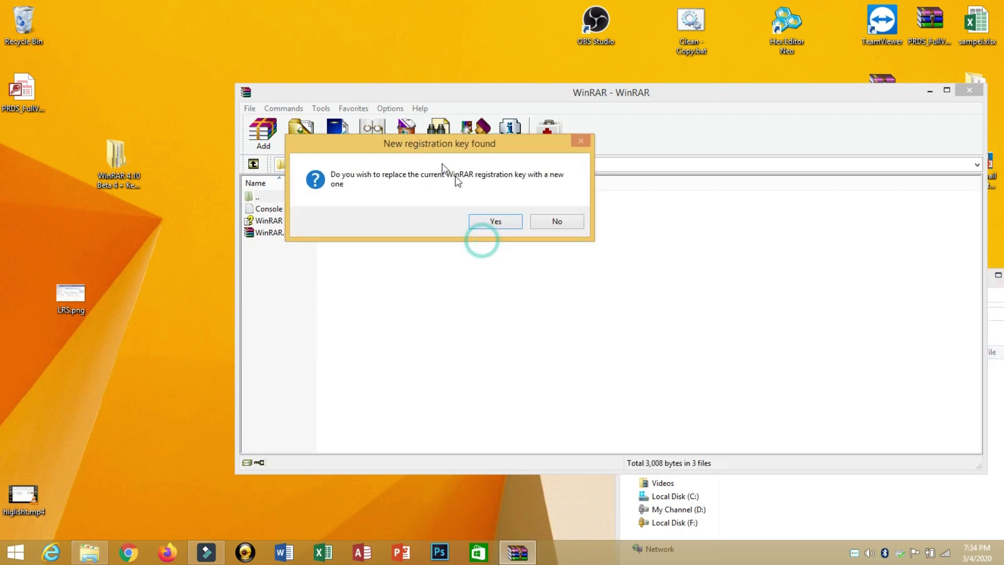
pyautogui.click(504, 220)
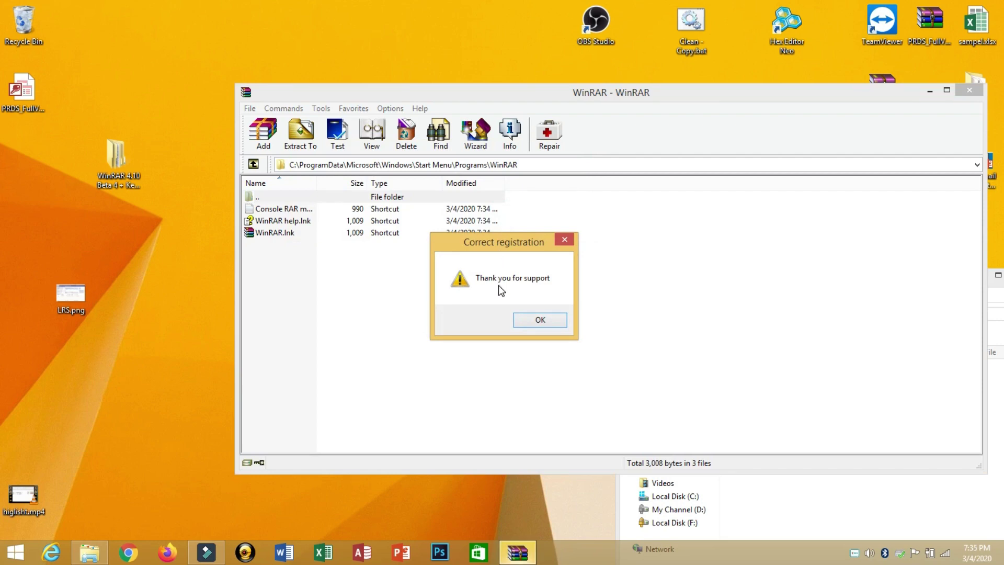
pyautogui.click(540, 319)
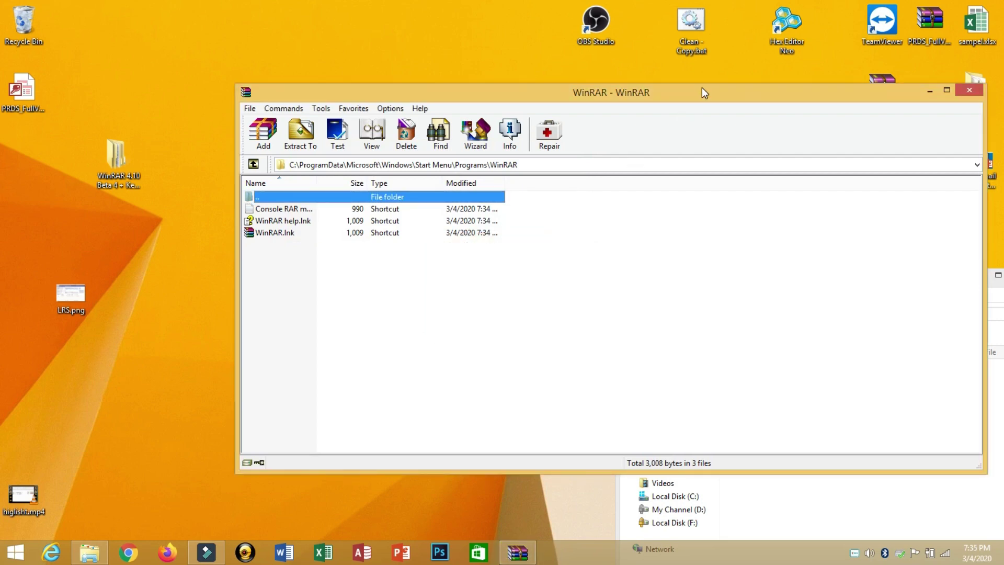
# Step: Close WinRAR and bring the Crack folder window to the centre
pyautogui.moveTo(664, 92); pyautogui.dragTo(550, 92)
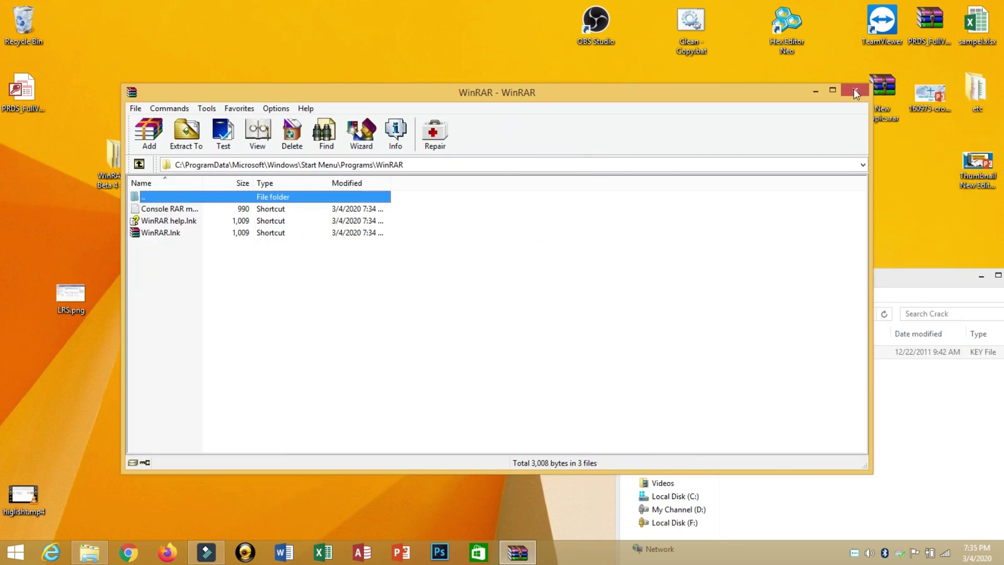
pyautogui.click(854, 89)
pyautogui.moveTo(832, 276); pyautogui.dragTo(508, 261)
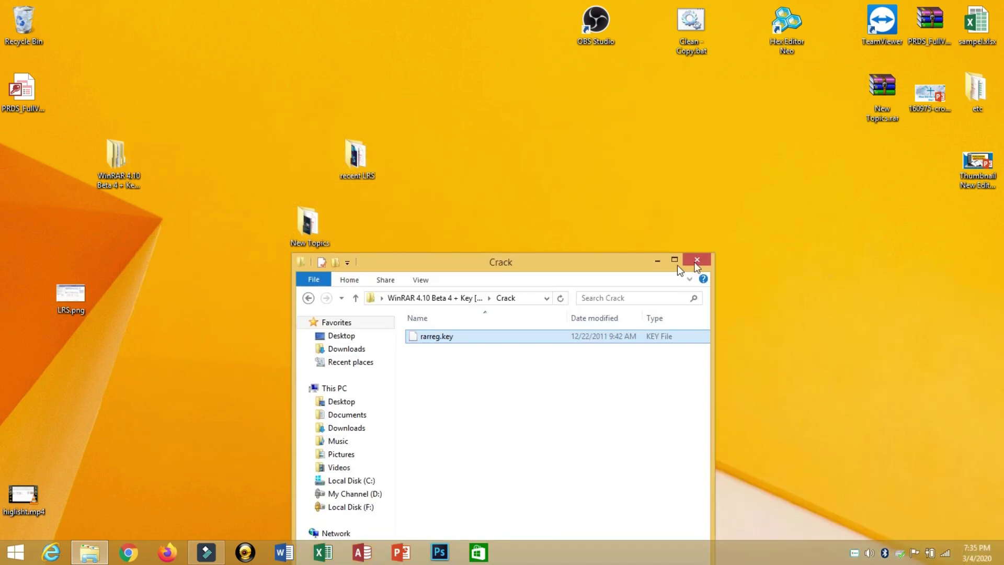
# Step: Close the Crack folder, look inside the existing New Topics.rar, then close the archive
pyautogui.click(699, 259)
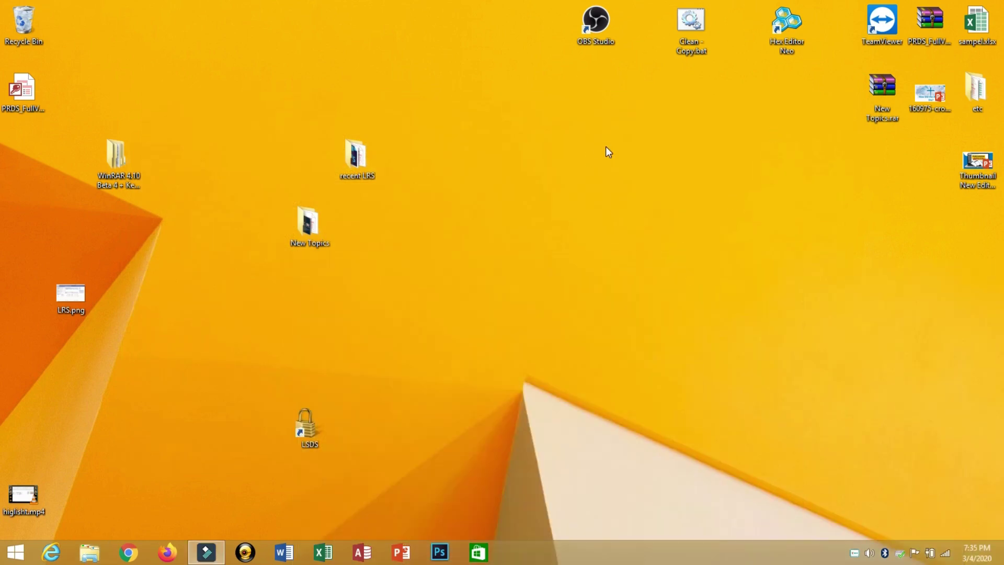
pyautogui.doubleClick(884, 90)
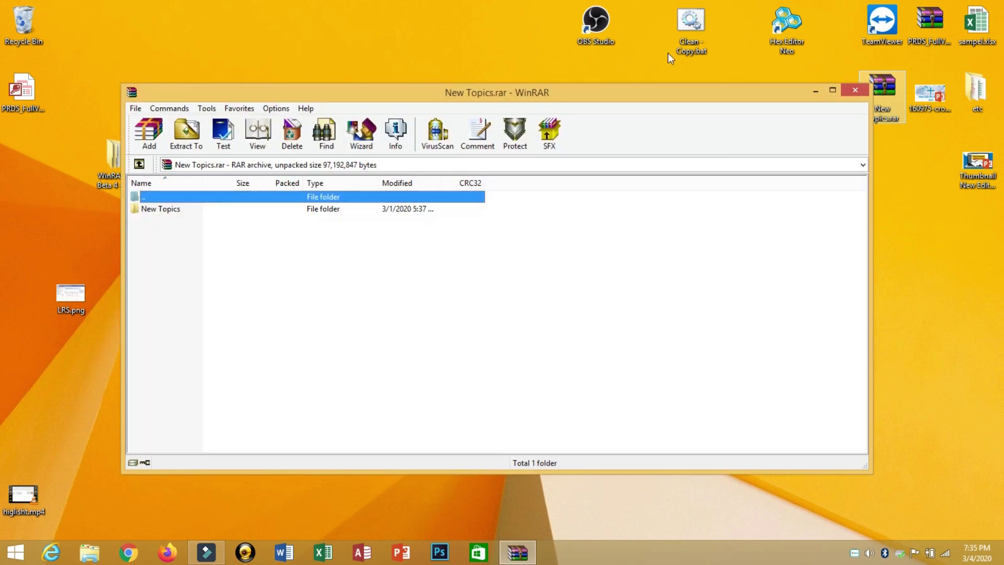
pyautogui.click(184, 209)
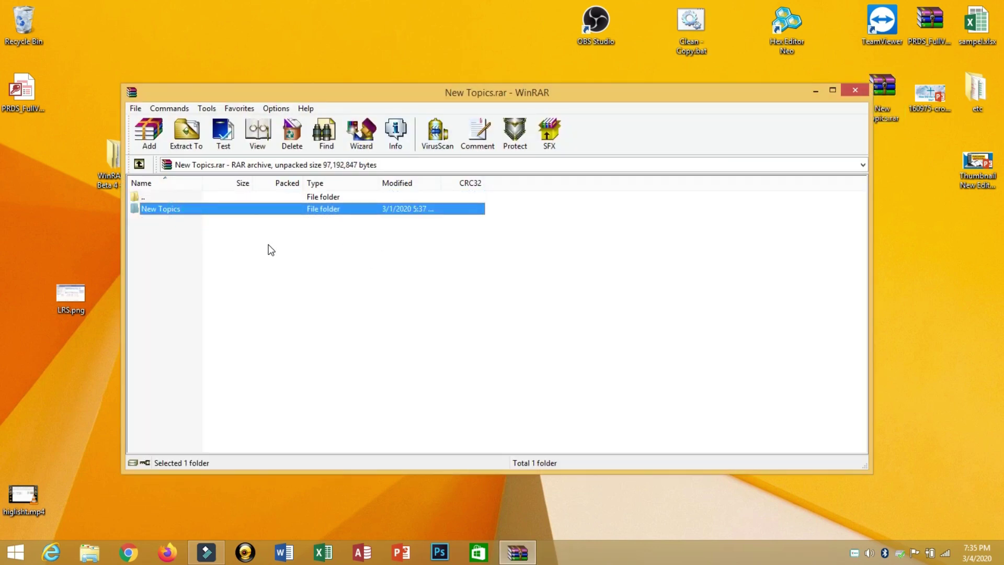
pyautogui.click(854, 87)
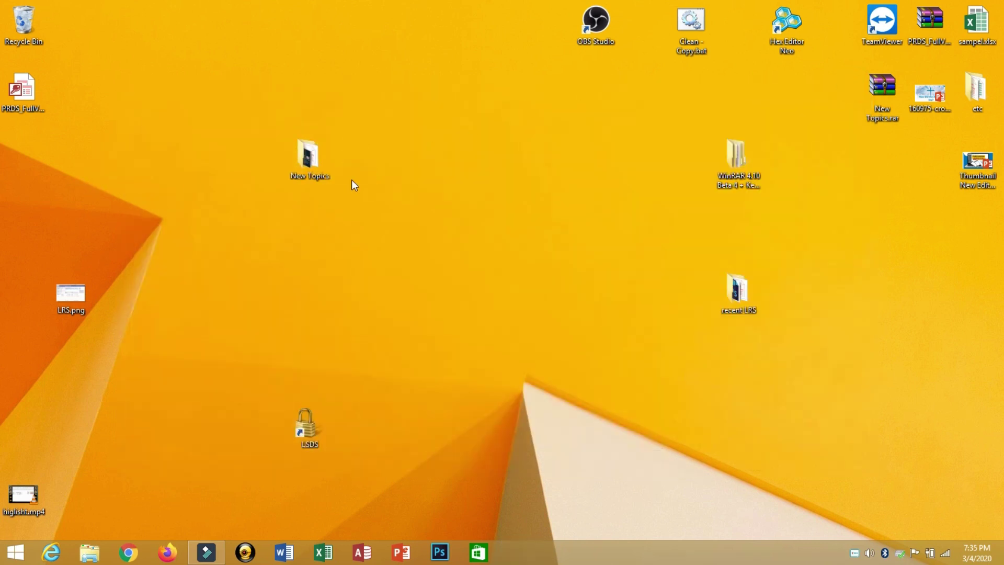
pyautogui.moveTo(315, 161); pyautogui.dragTo(315, 142)
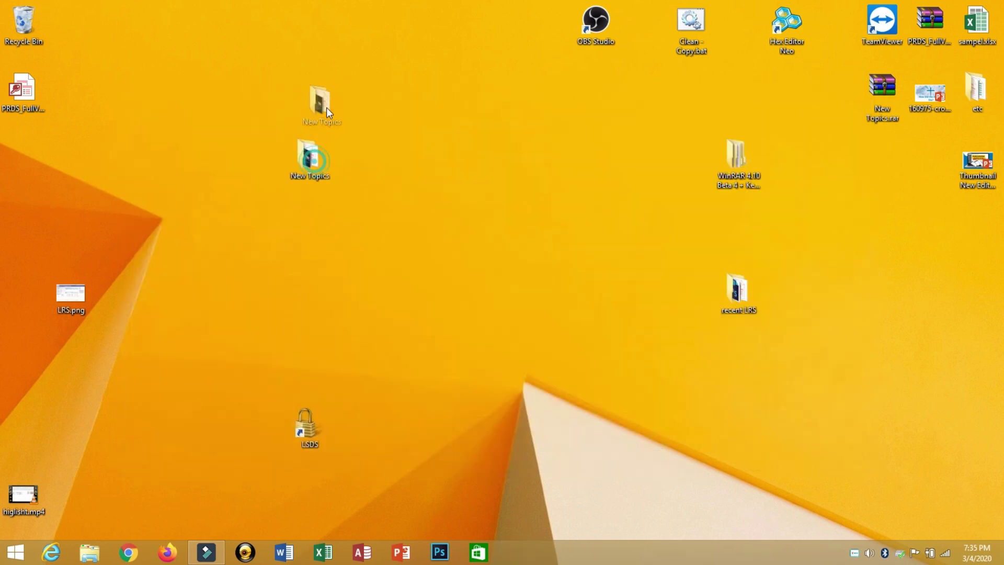
pyautogui.moveTo(309, 159)
pyautogui.doubleClick(314, 150)
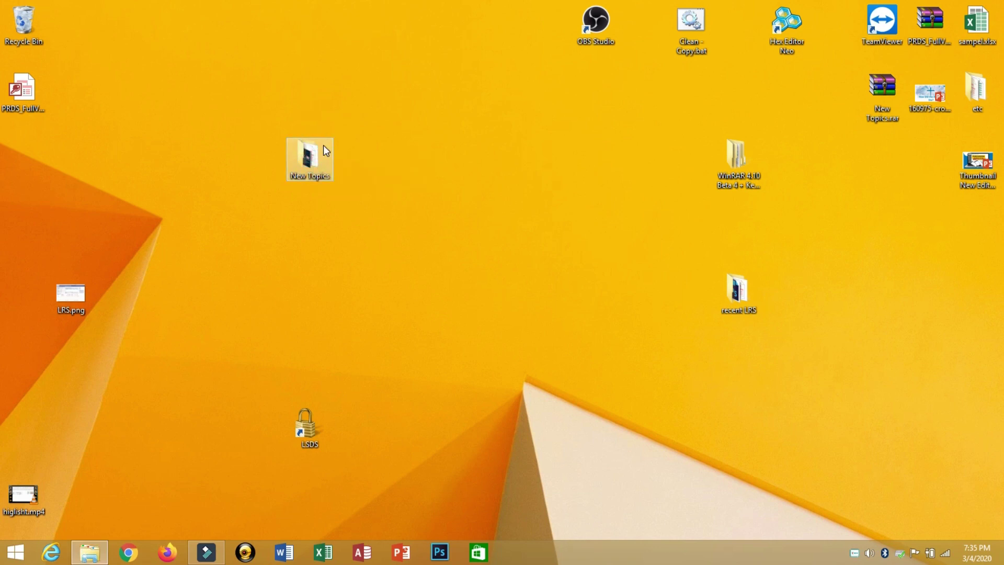
pyautogui.click(796, 100)
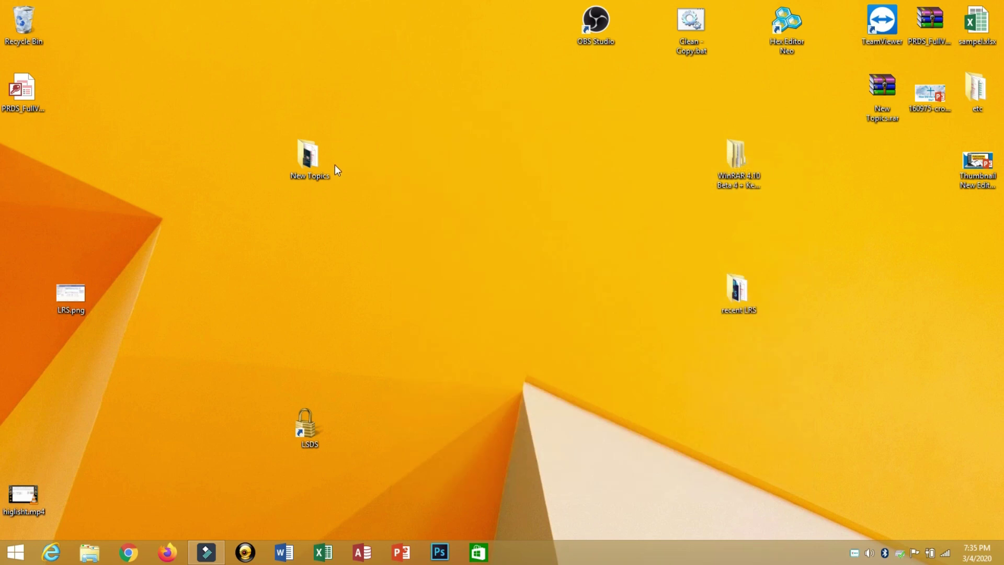
# Step: Start 'Add to archive...' on the New Topics folder and show the Advanced options
pyautogui.rightClick(308, 162)
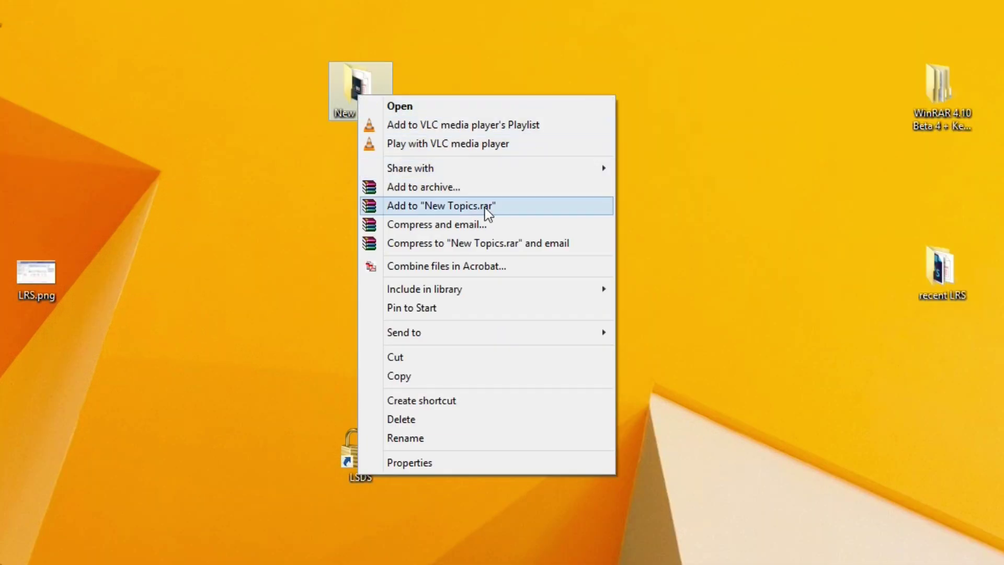
pyautogui.click(406, 191)
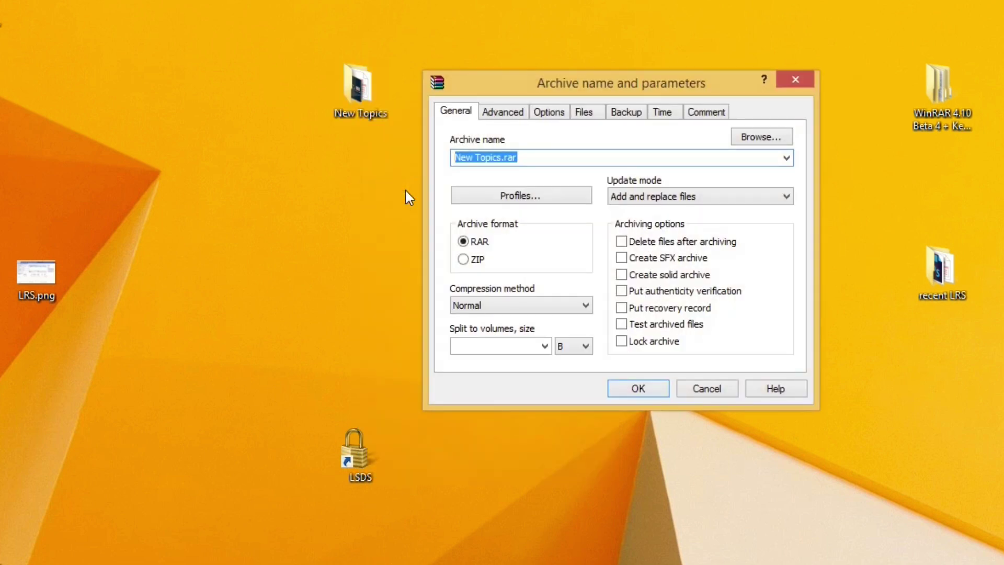
pyautogui.click(508, 115)
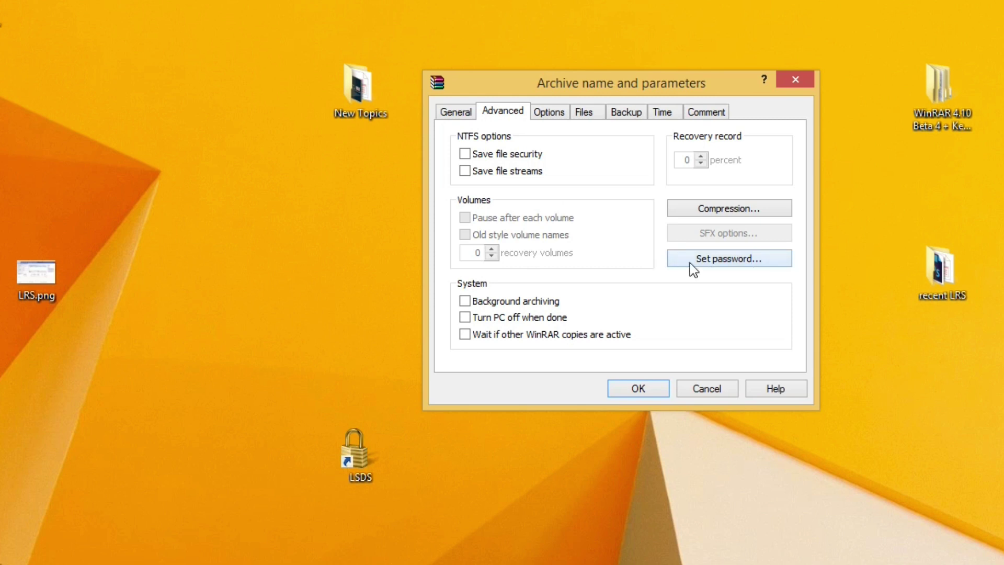
# Step: Set the archive password with Encrypt file names ticked and build the password-protected New Topics.rar
pyautogui.click(723, 260)
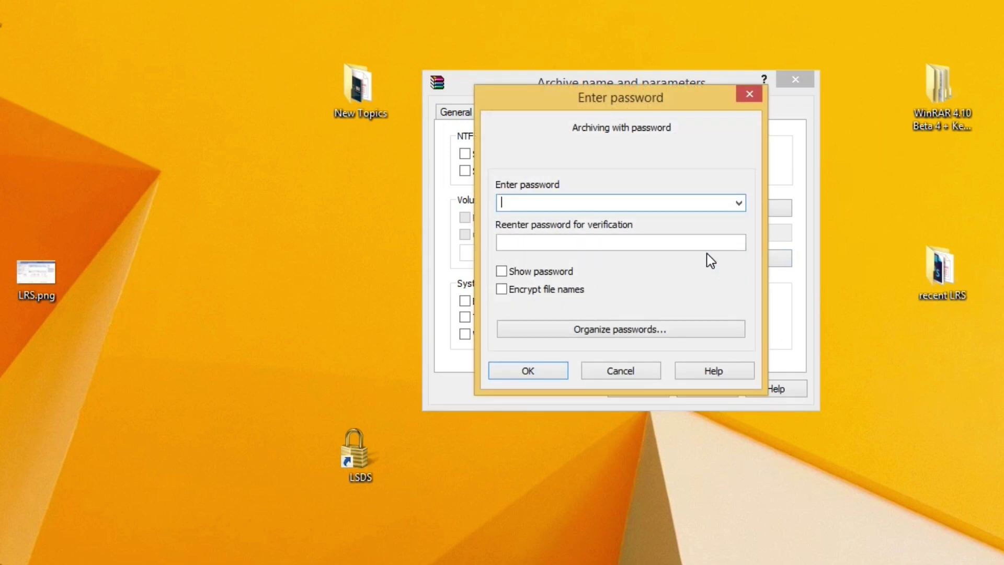
pyautogui.press('Tab')
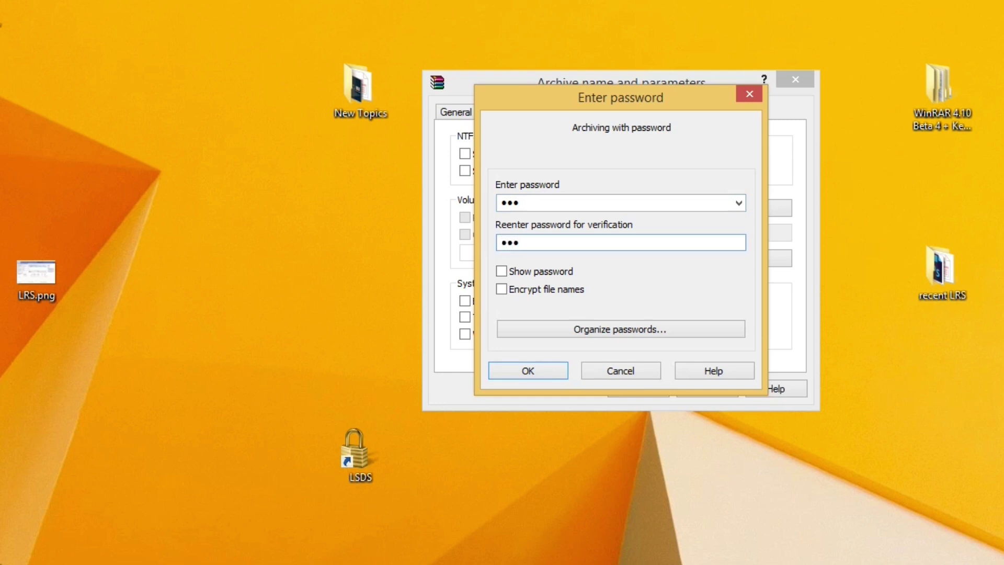
pyautogui.click(505, 294)
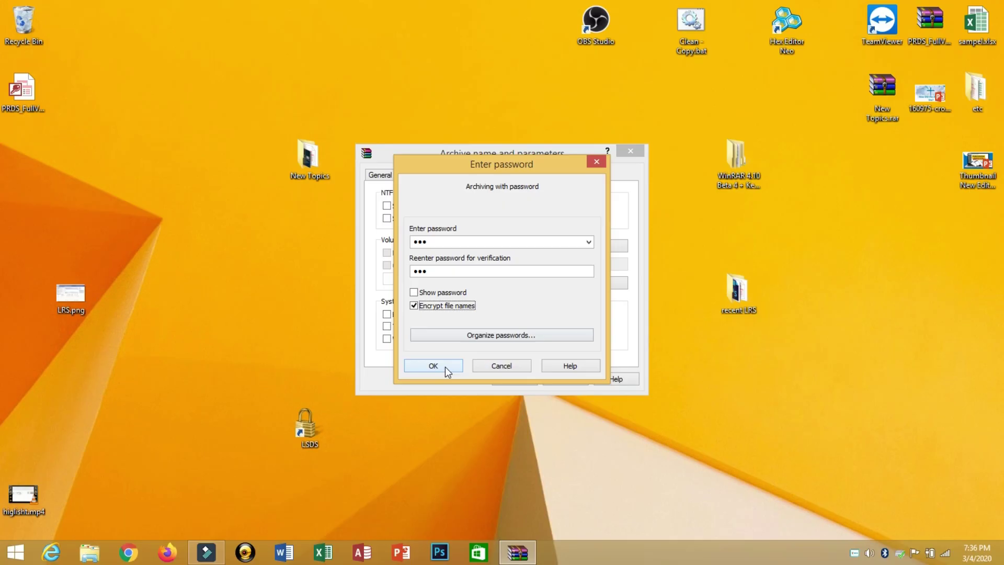
pyautogui.click(445, 367)
pyautogui.click(513, 384)
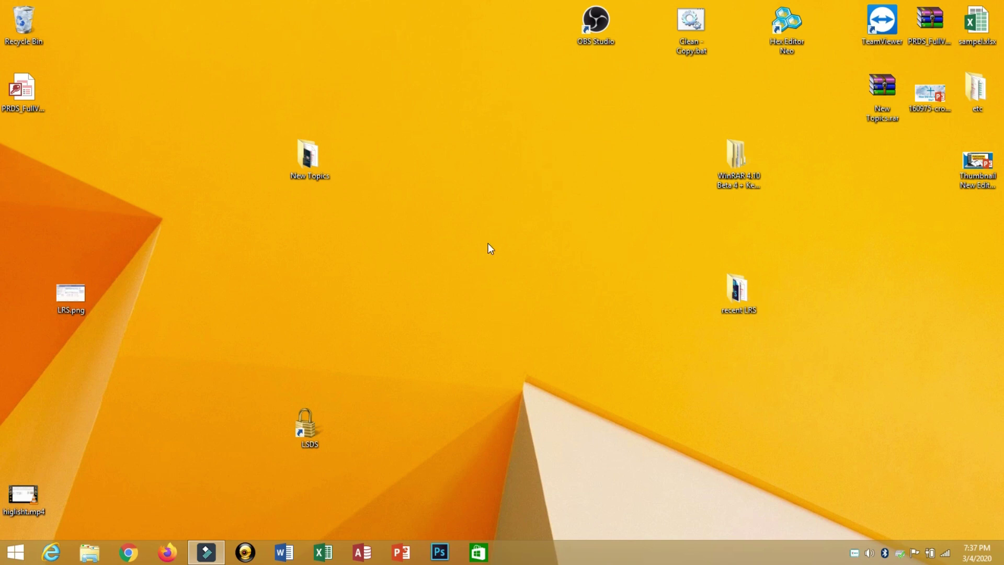
# Step: Refresh the desktop, move New Topics.rar to the left, and delete the original New Topics folder
pyautogui.rightClick(488, 245)
pyautogui.click(525, 316)
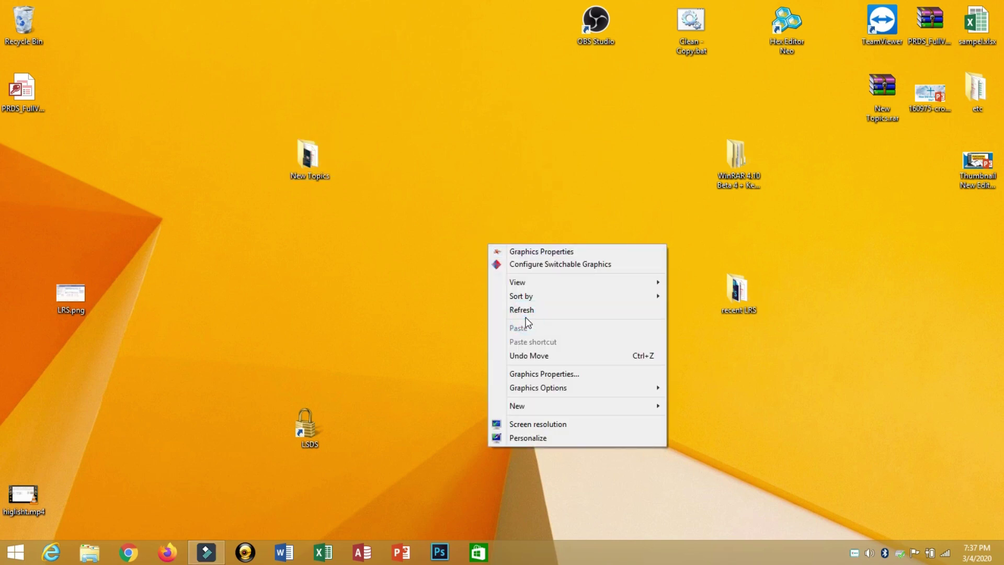
pyautogui.click(522, 314)
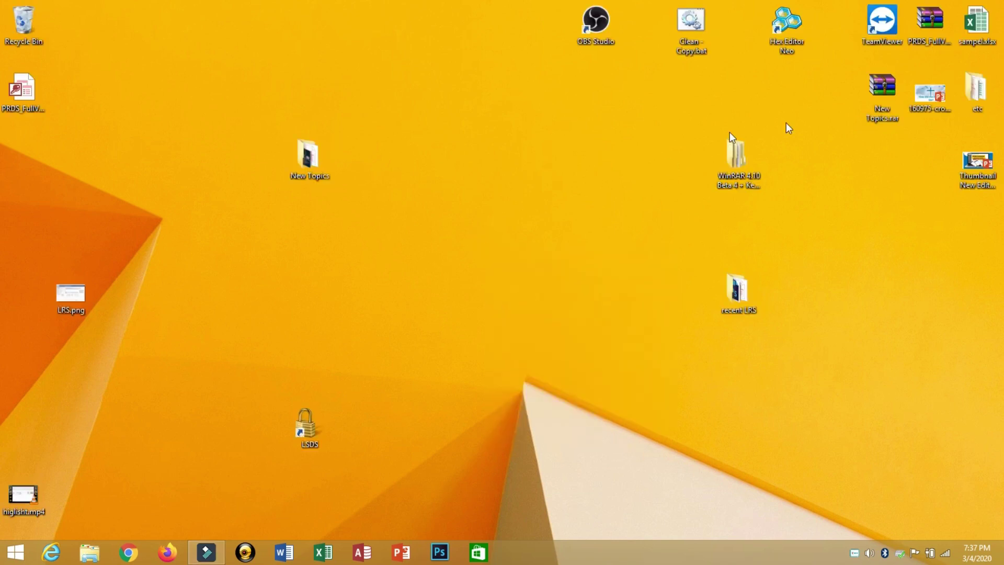
pyautogui.moveTo(882, 87); pyautogui.dragTo(255, 261)
pyautogui.click(417, 214)
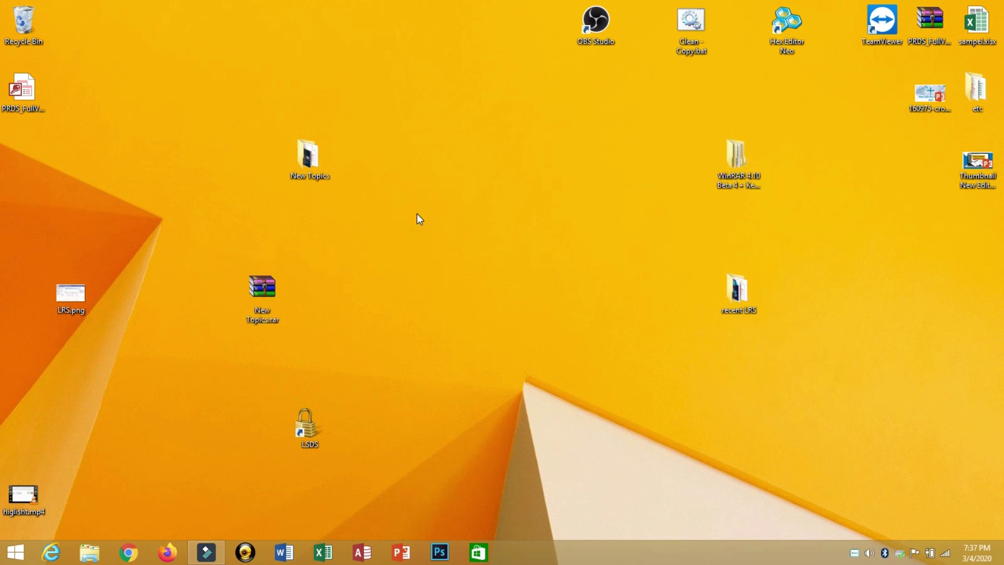
pyautogui.click(322, 154)
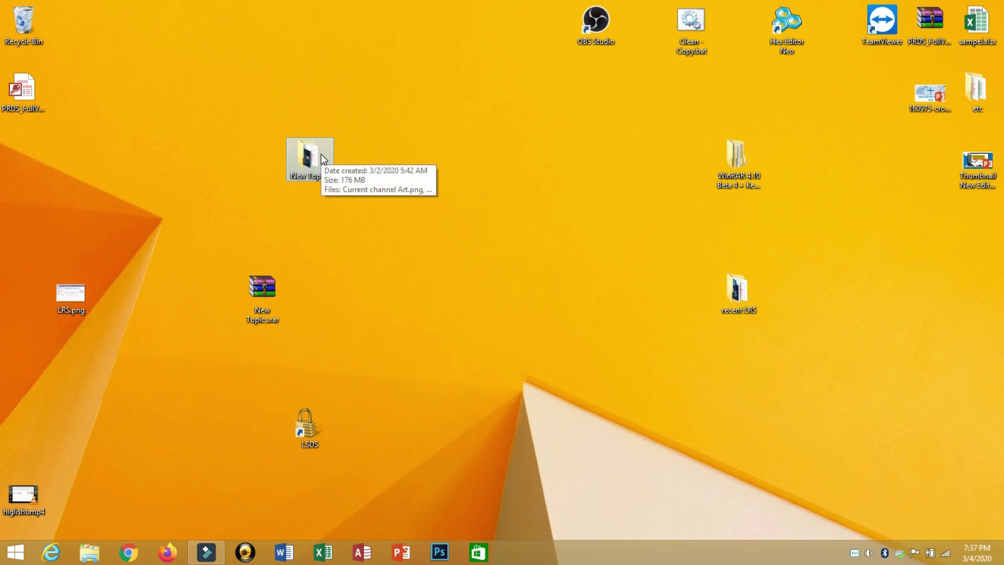
pyautogui.press('Delete')
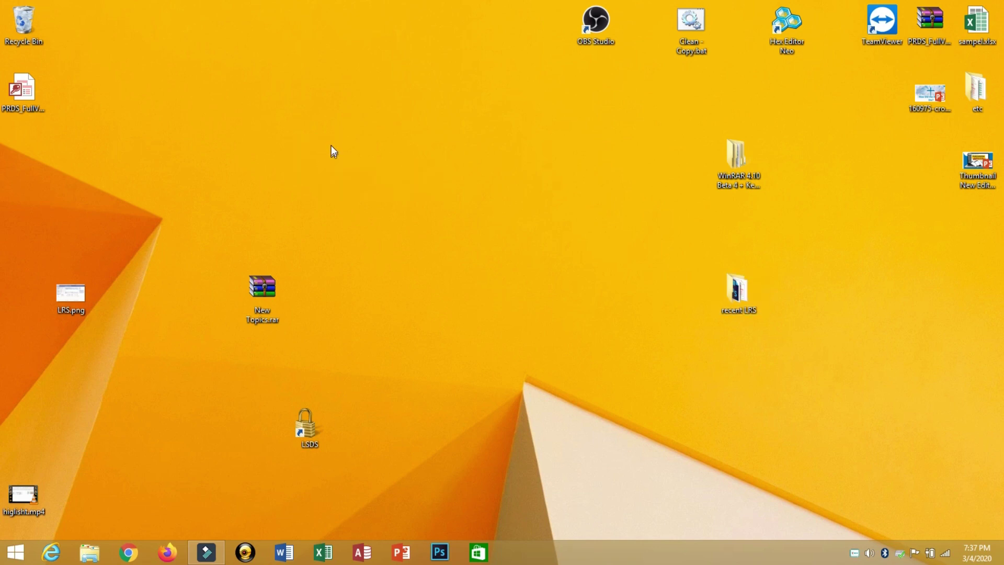
# Step: Restore New Topics from the Recycle Bin and check the restored folder's contents
pyautogui.doubleClick(24, 24)
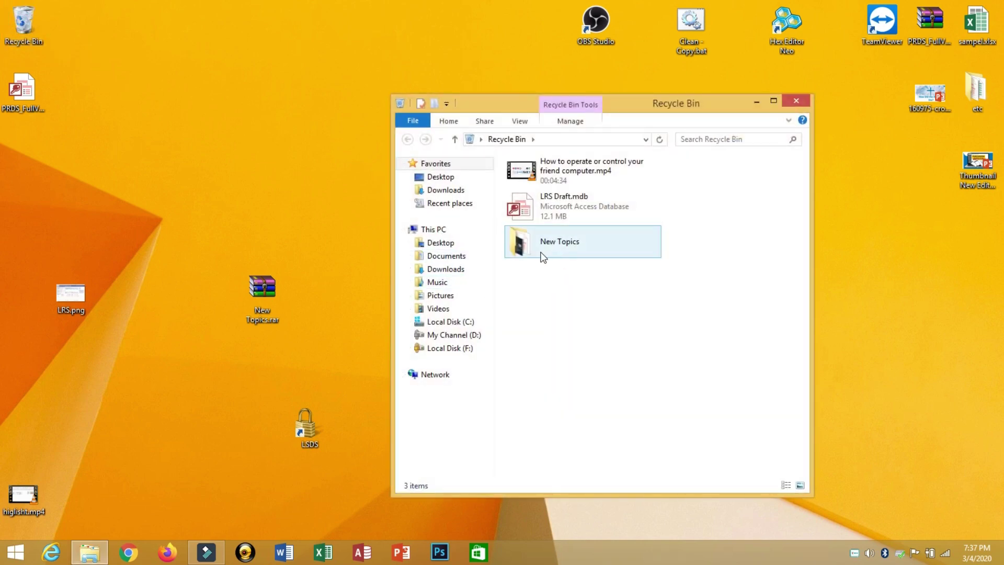
pyautogui.rightClick(541, 255)
pyautogui.click(522, 241)
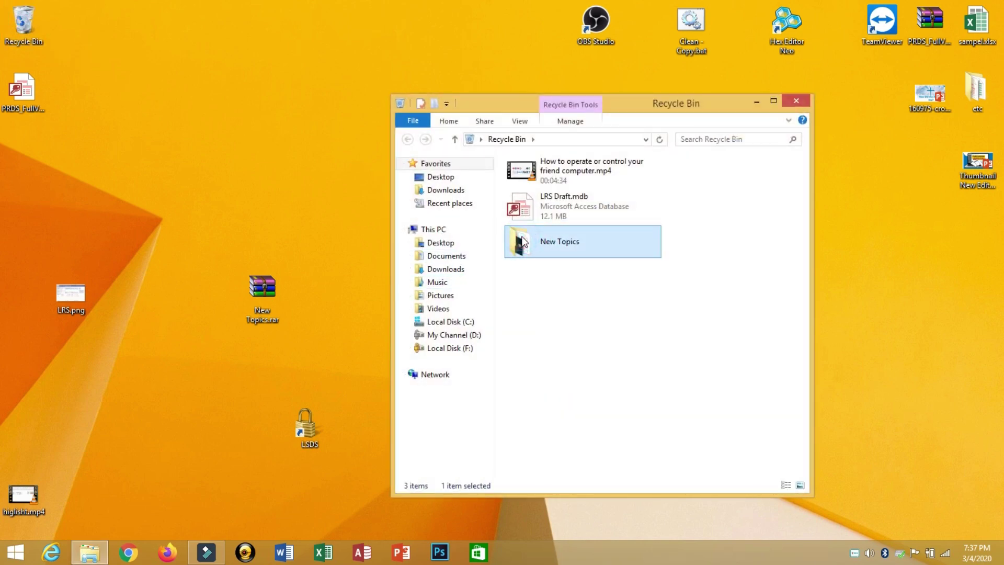
pyautogui.rightClick(523, 237)
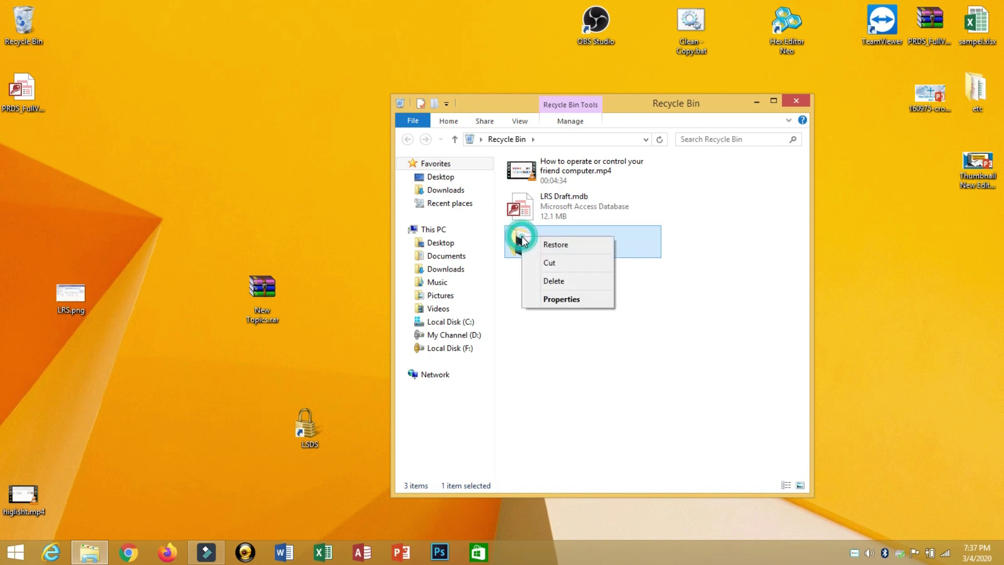
pyautogui.click(555, 246)
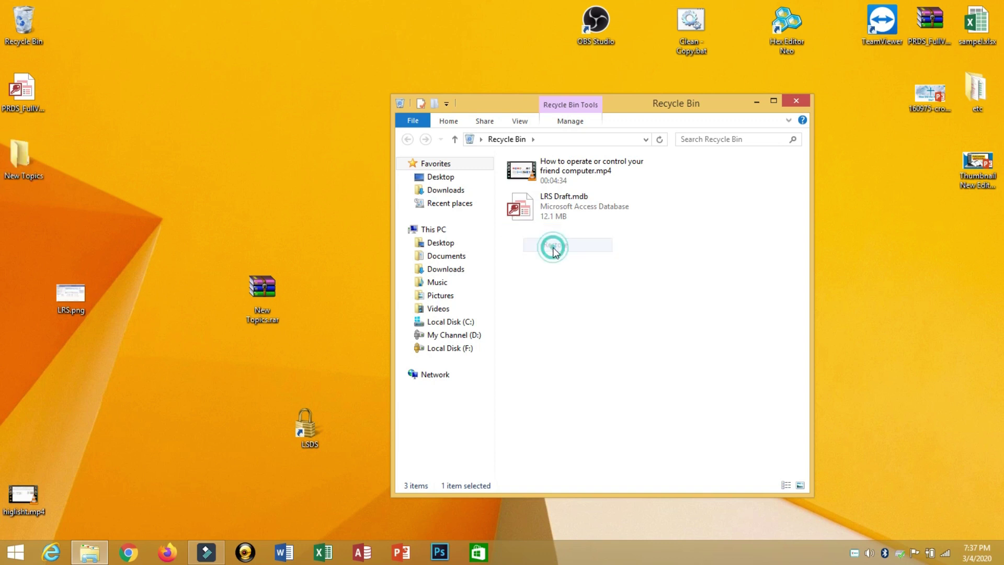
pyautogui.click(794, 101)
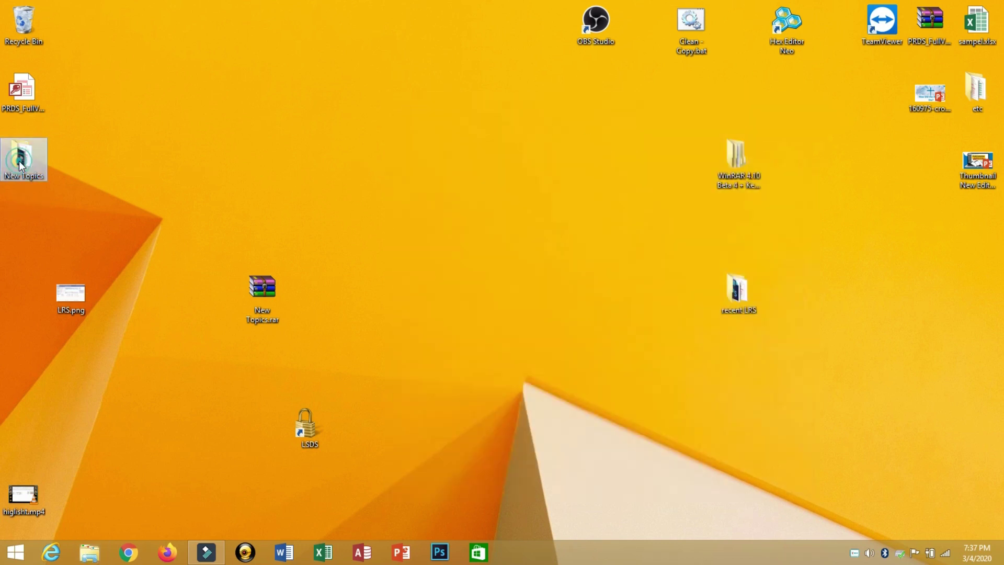
pyautogui.doubleClick(19, 161)
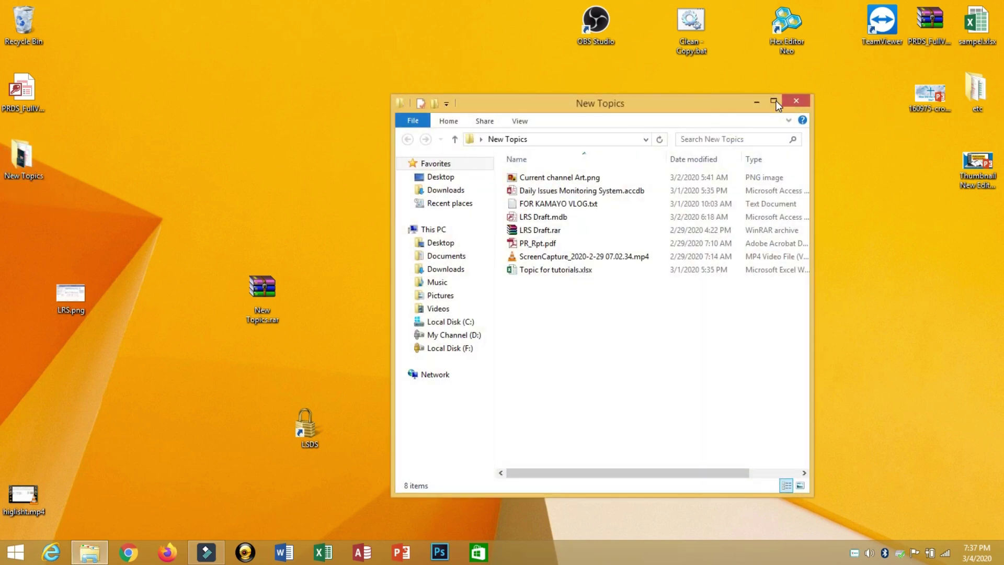
pyautogui.click(796, 101)
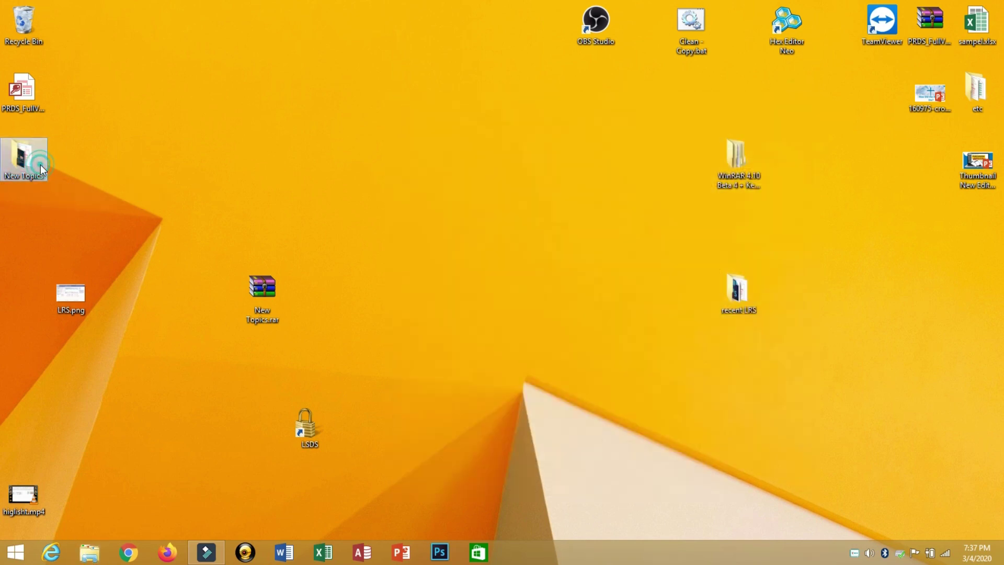
# Step: Drop New Topics into the Recycle Bin, empty it permanently, and verify the bin is empty
pyautogui.moveTo(40, 165); pyautogui.dragTo(18, 26)
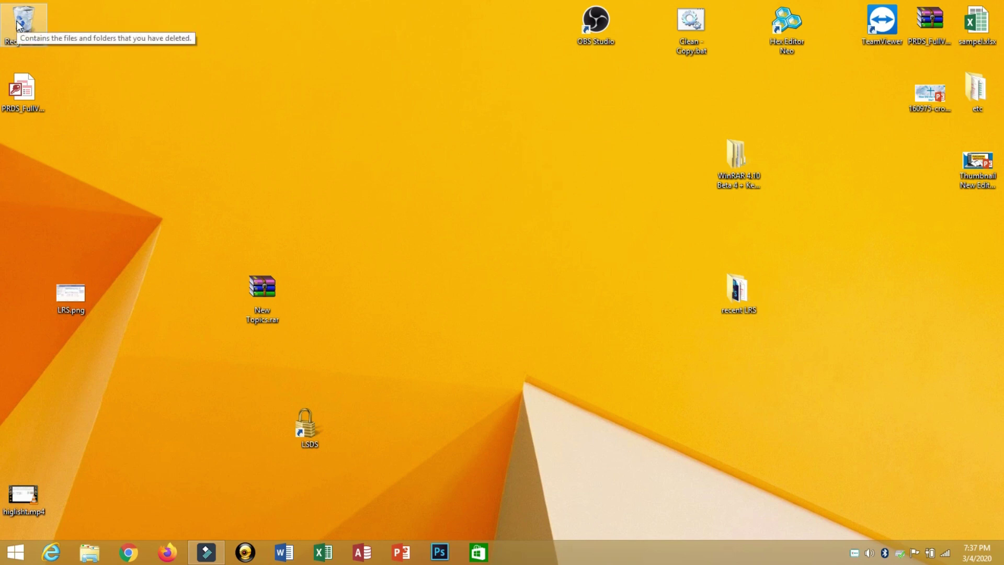
pyautogui.rightClick(21, 23)
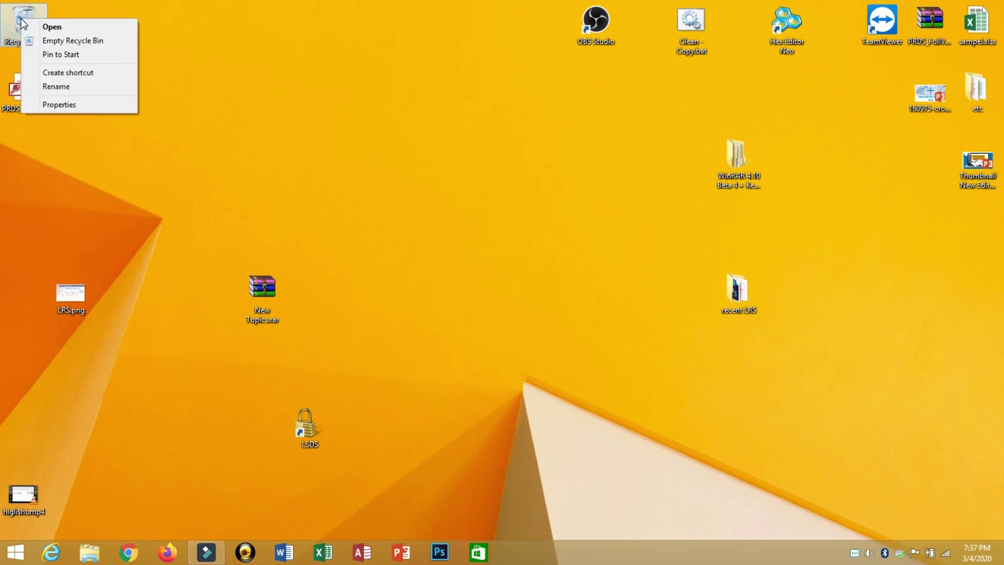
pyautogui.click(51, 40)
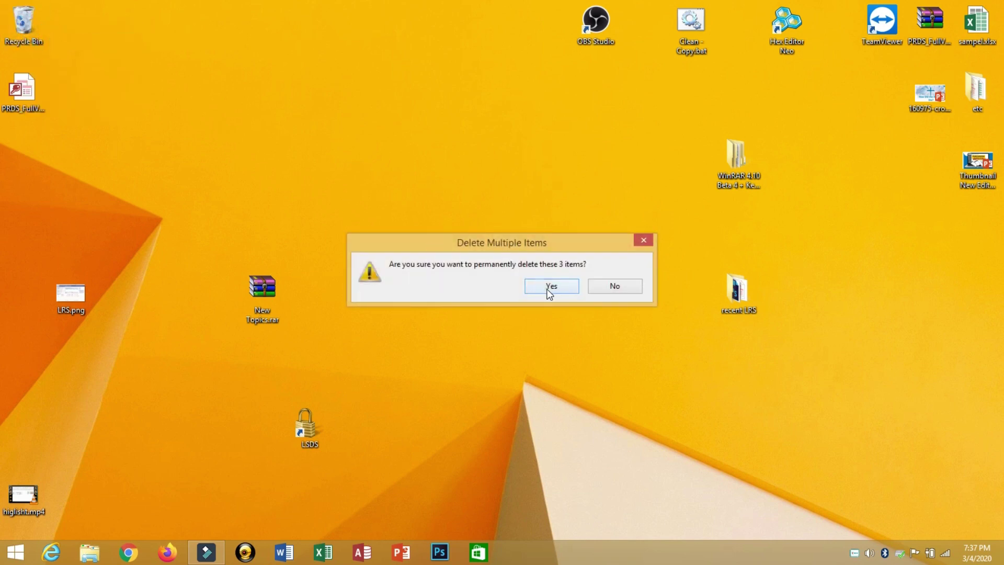
pyautogui.click(549, 289)
pyautogui.doubleClick(38, 27)
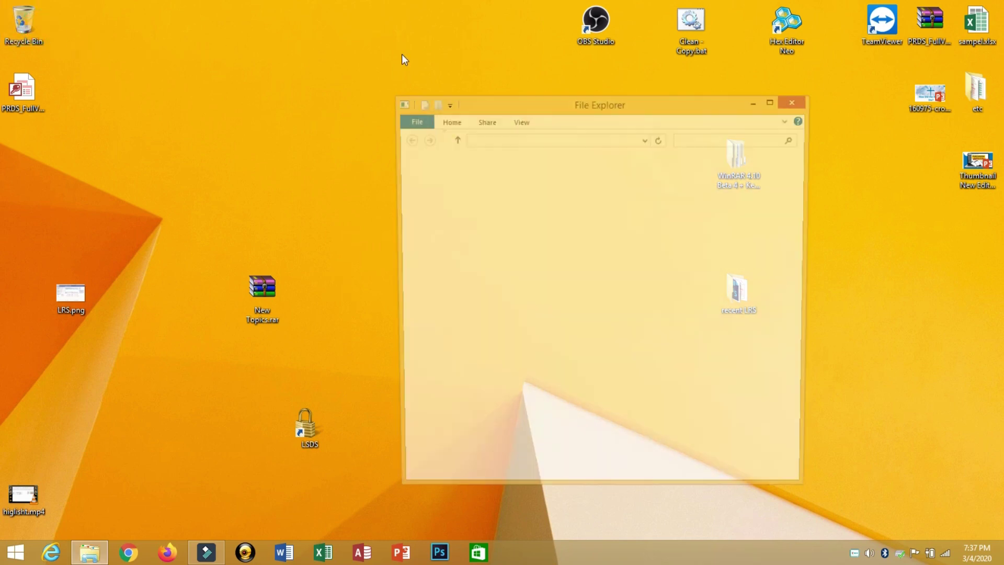
pyautogui.moveTo(700, 105); pyautogui.dragTo(599, 129)
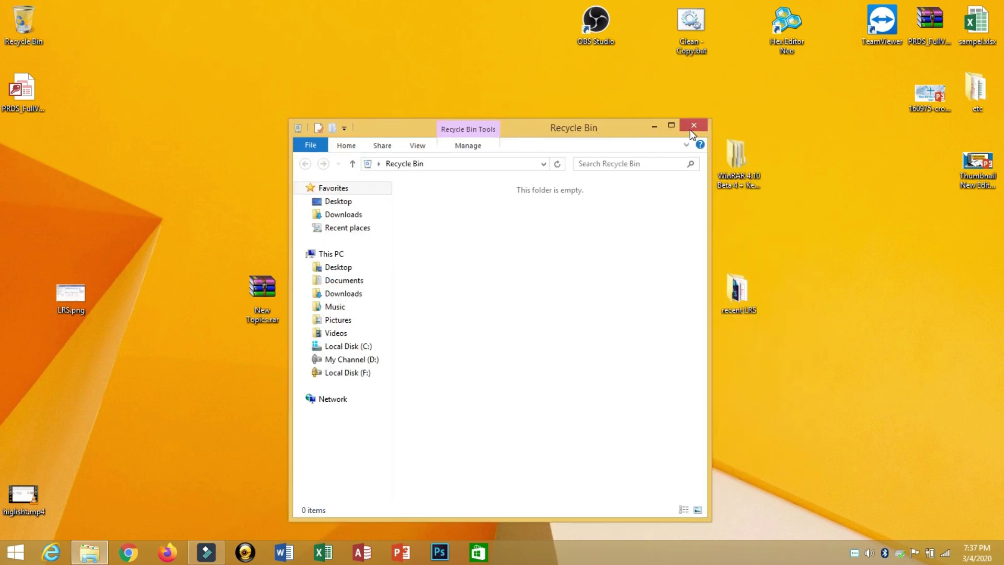
pyautogui.click(693, 123)
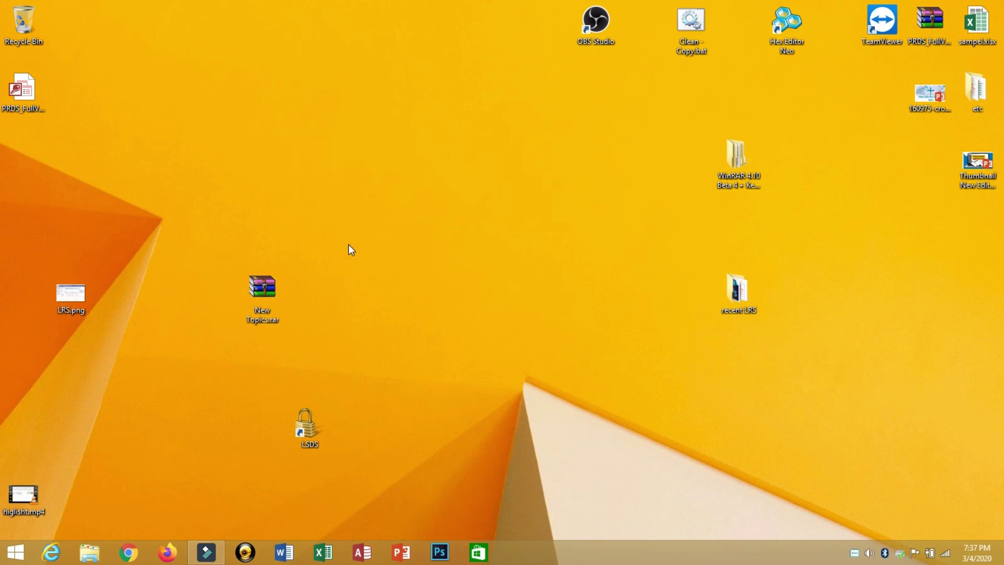
# Step: Unlock New Topics.rar with its password so the New Topics folder is listed in WinRAR
pyautogui.moveTo(275, 285); pyautogui.dragTo(268, 226)
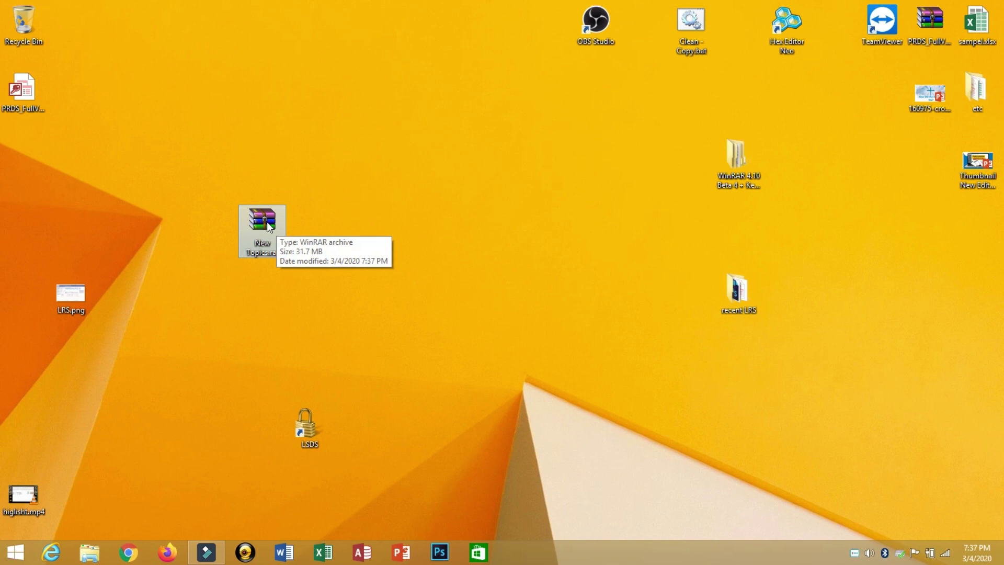
pyautogui.doubleClick(267, 222)
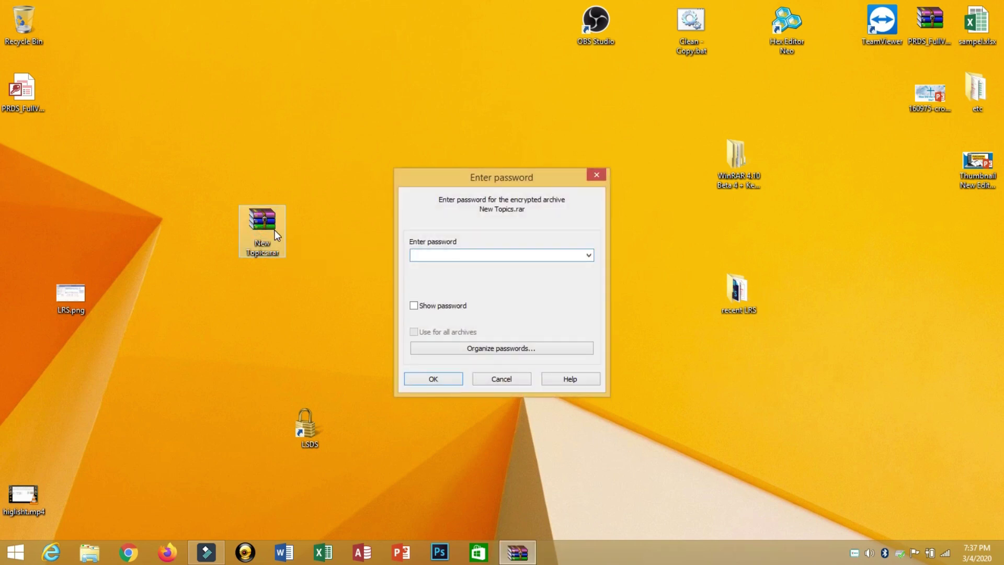
pyautogui.moveTo(455, 184); pyautogui.dragTo(397, 121)
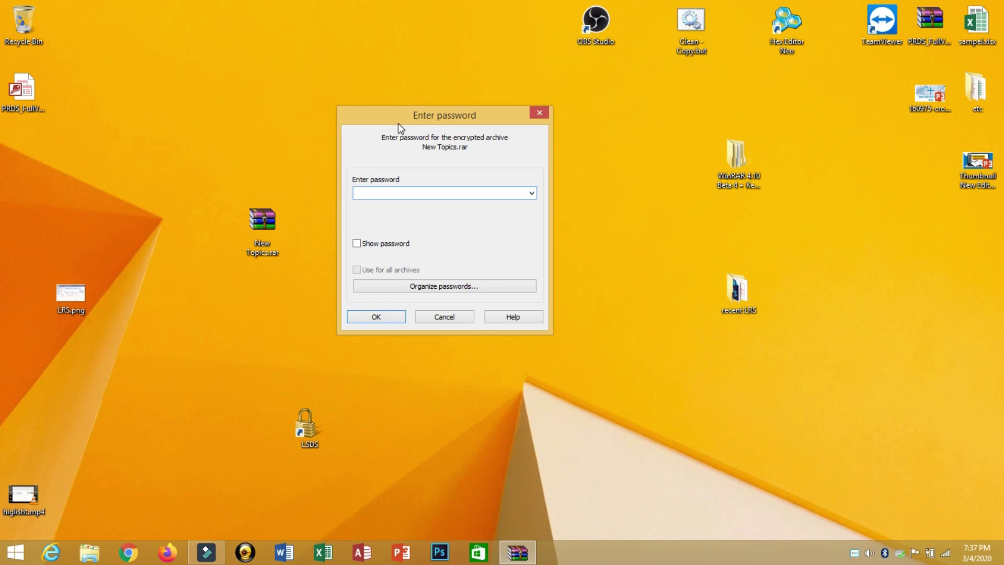
pyautogui.click(377, 323)
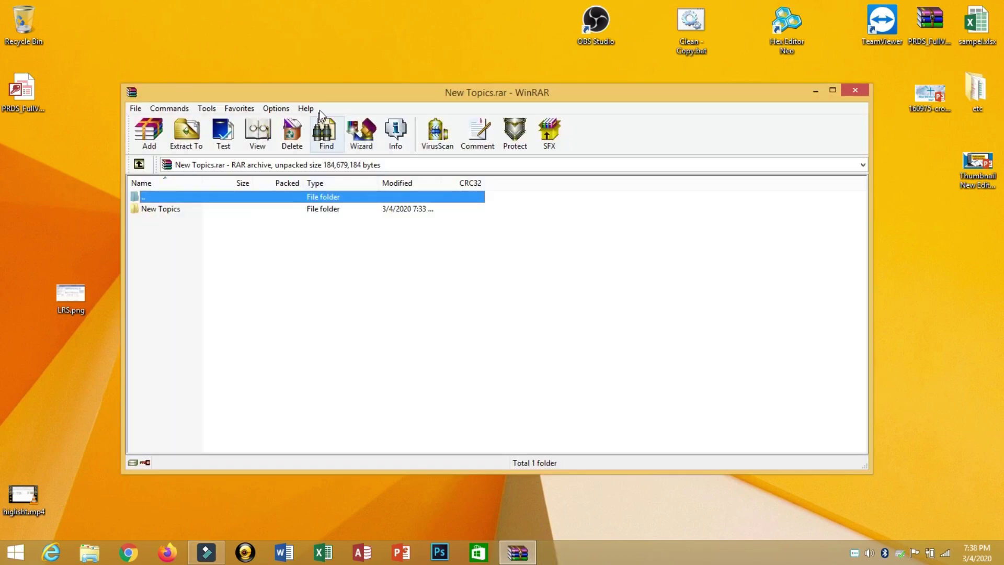
# Step: Browse the New Topics folder inside the archive, drag it out onto the desktop, and close WinRAR
pyautogui.moveTo(325, 92); pyautogui.dragTo(477, 107)
pyautogui.doubleClick(313, 225)
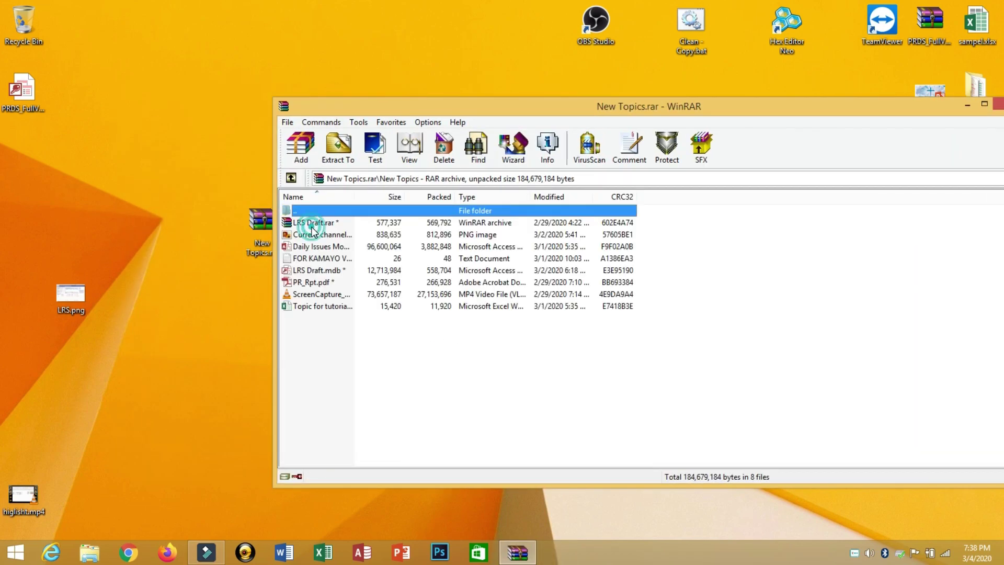
pyautogui.click(292, 179)
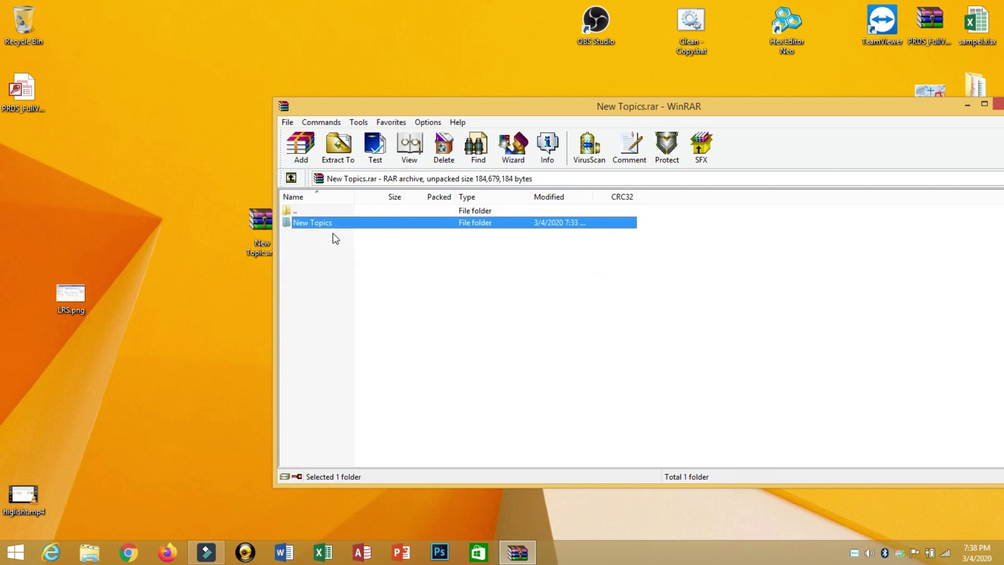
pyautogui.moveTo(332, 229); pyautogui.dragTo(101, 211)
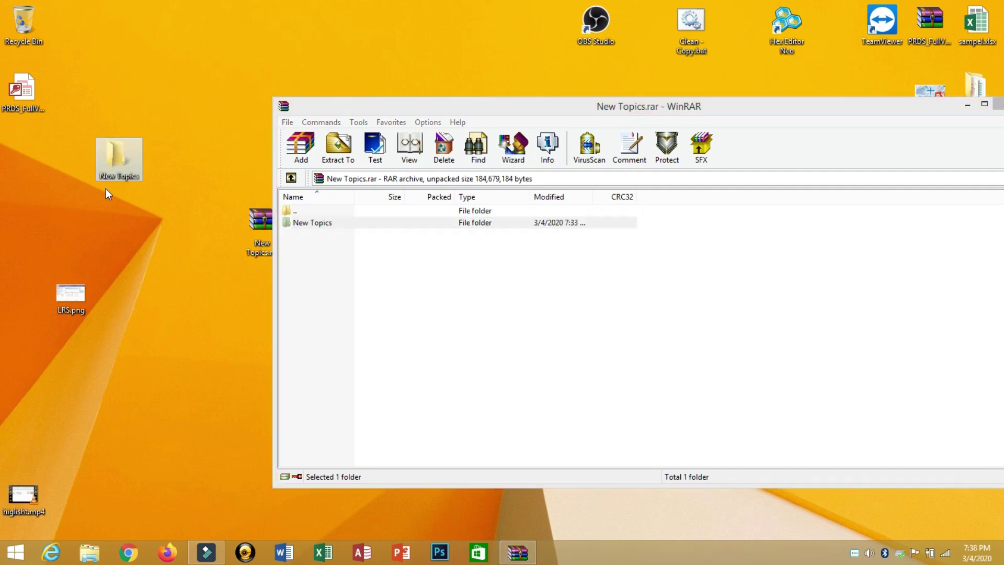
pyautogui.moveTo(516, 102); pyautogui.dragTo(362, 177)
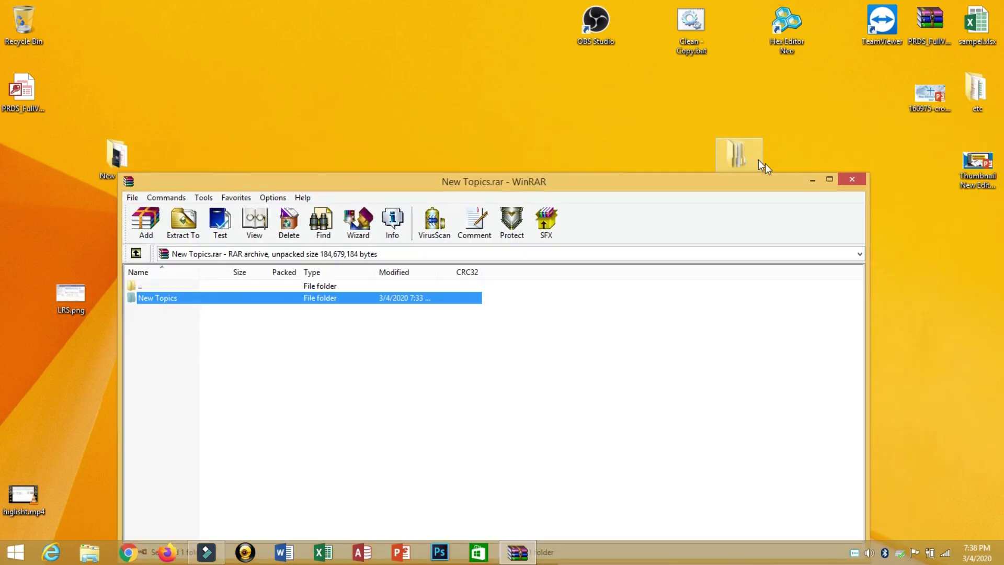
pyautogui.click(862, 178)
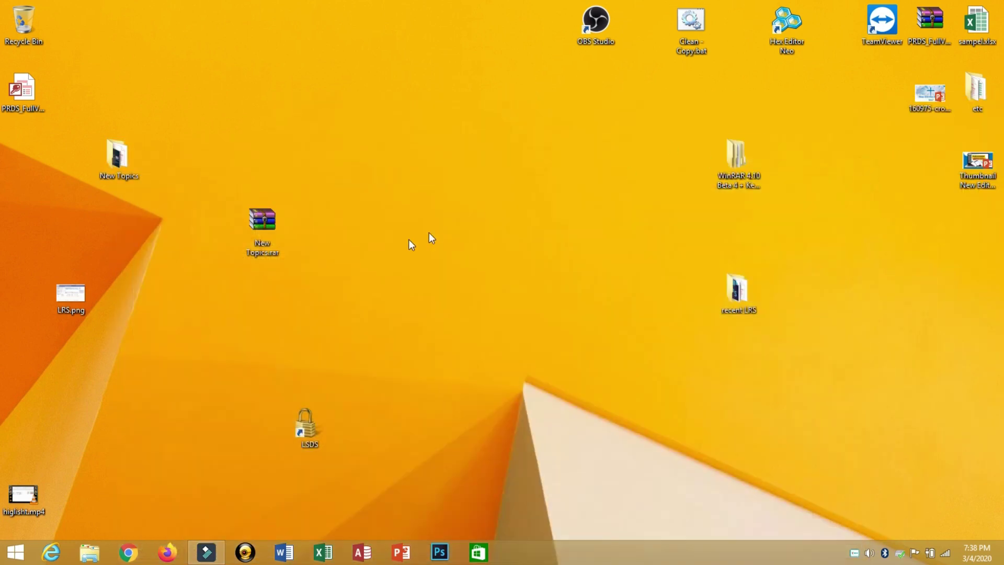
# Step: Cancel the reopened archive's password prompt and check the extracted New Topics folder's eight files
pyautogui.doubleClick(275, 228)
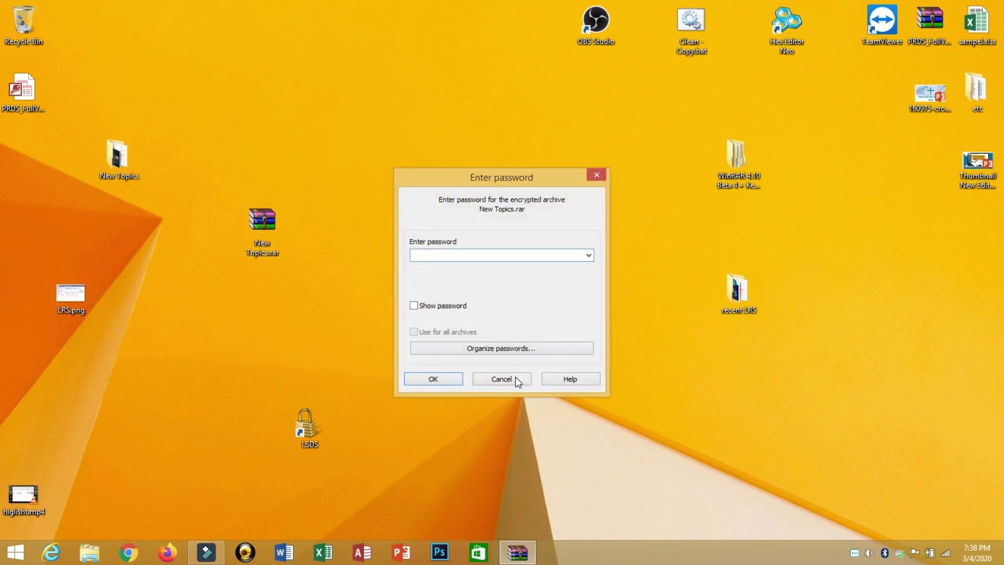
pyautogui.click(515, 380)
pyautogui.doubleClick(112, 167)
pyautogui.click(694, 126)
# Step: Move the WinRAR download folder icon to the centre beside New Topics.rar
pyautogui.moveTo(752, 169); pyautogui.dragTo(316, 134)
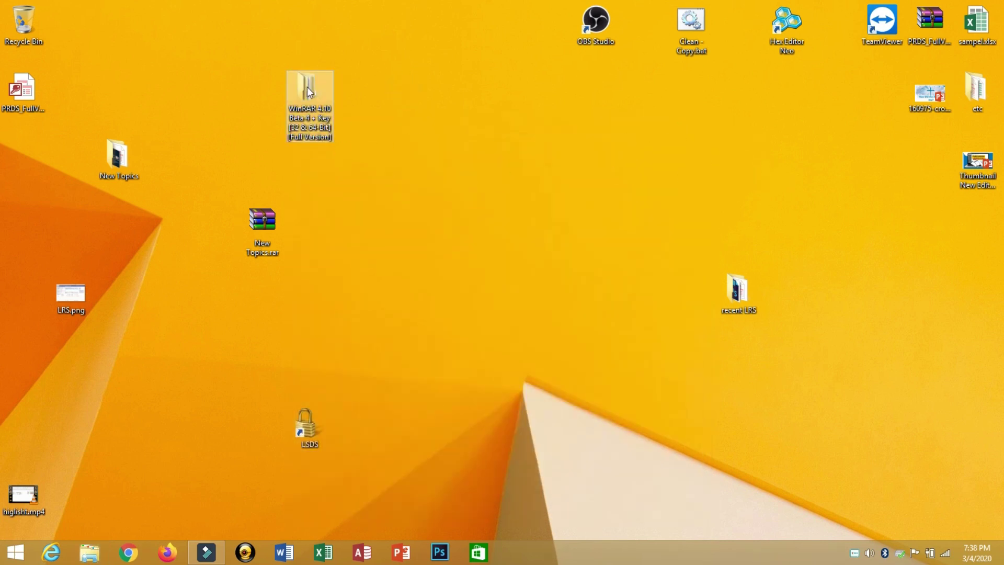
pyautogui.moveTo(307, 88); pyautogui.dragTo(410, 213)
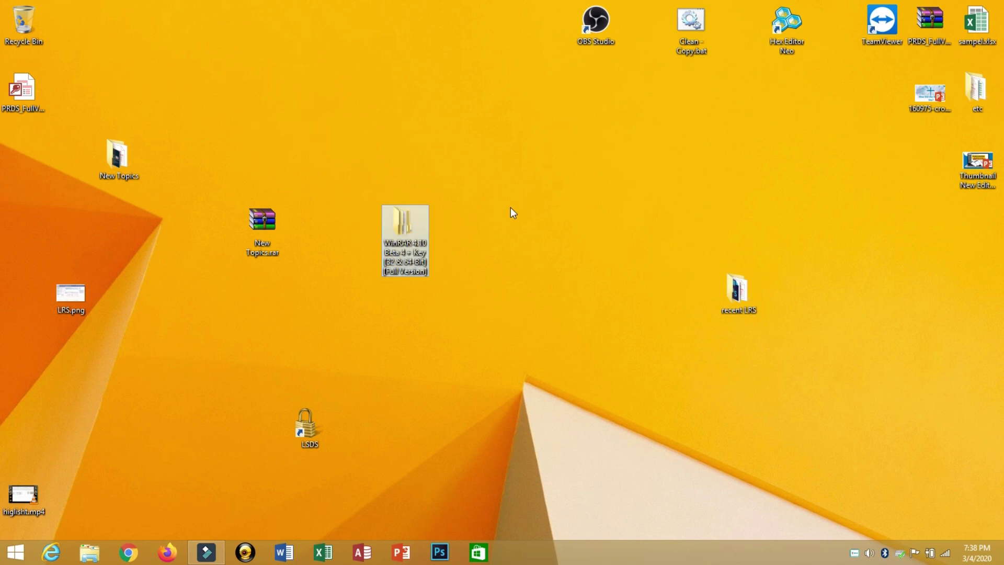